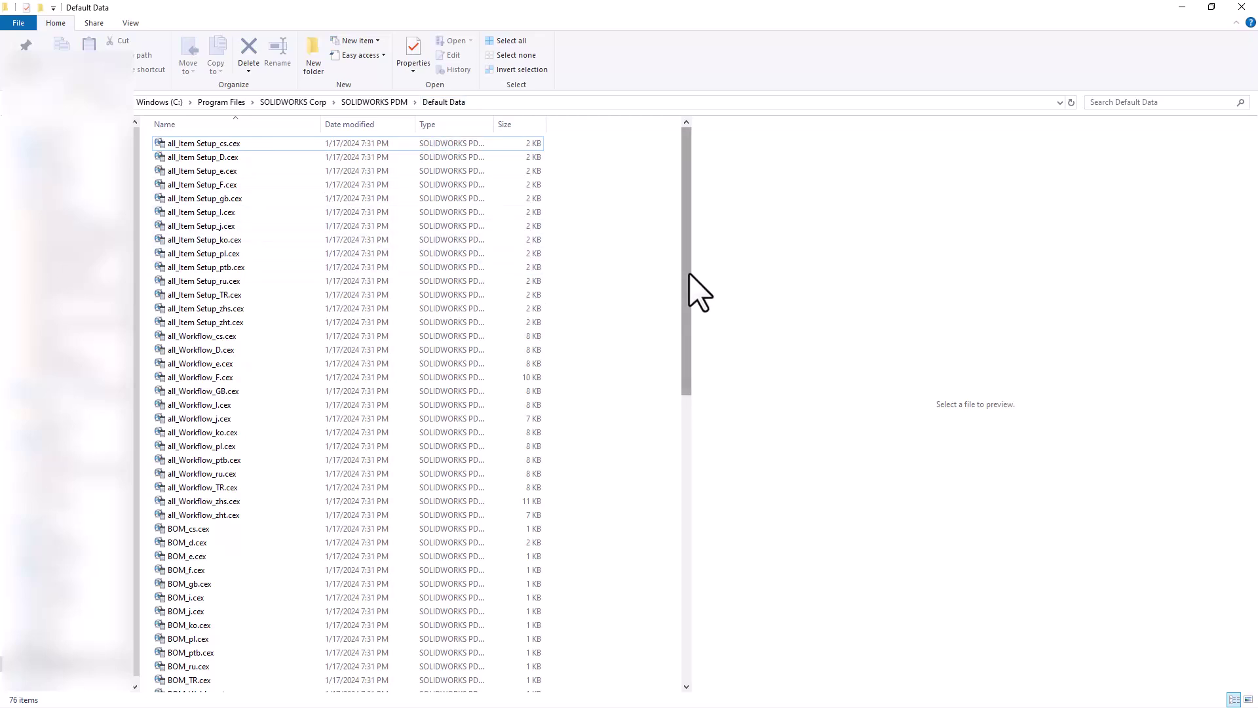
- Look through the Default Data folder for the task export files such as Convert_gb.cex and minimize the folder window
drag(687, 277, 682, 593)
click(247, 618)
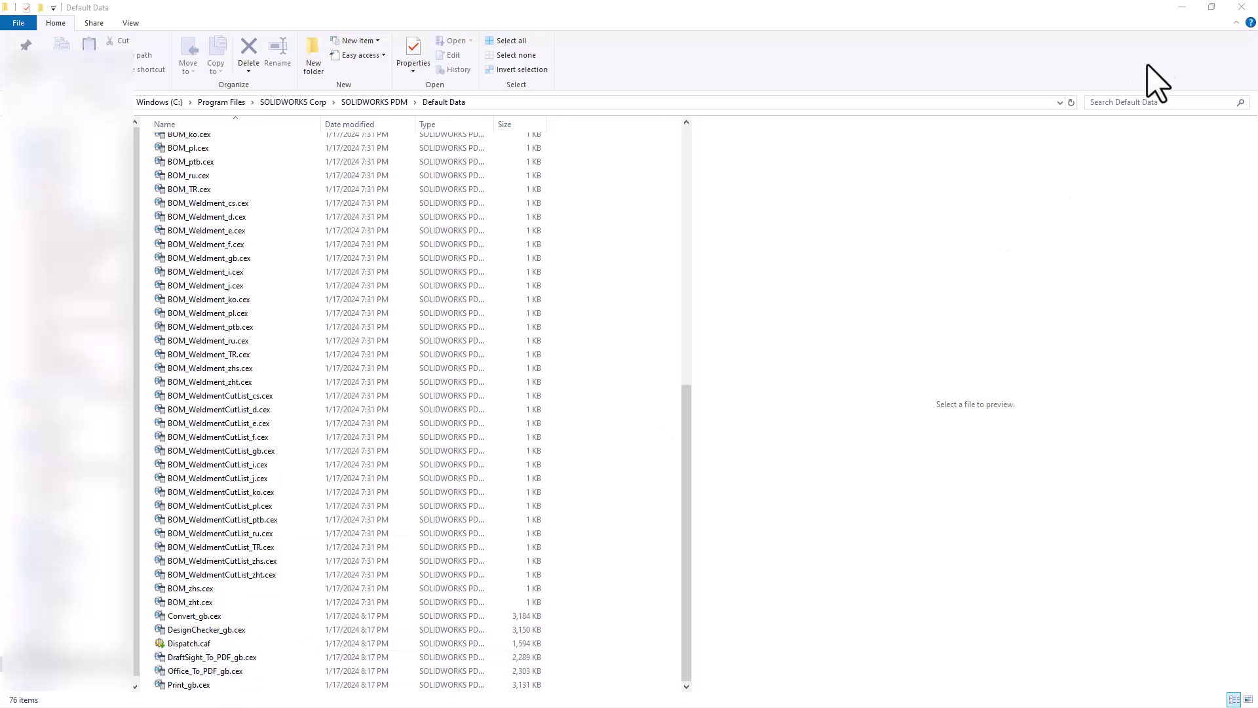
click(1182, 7)
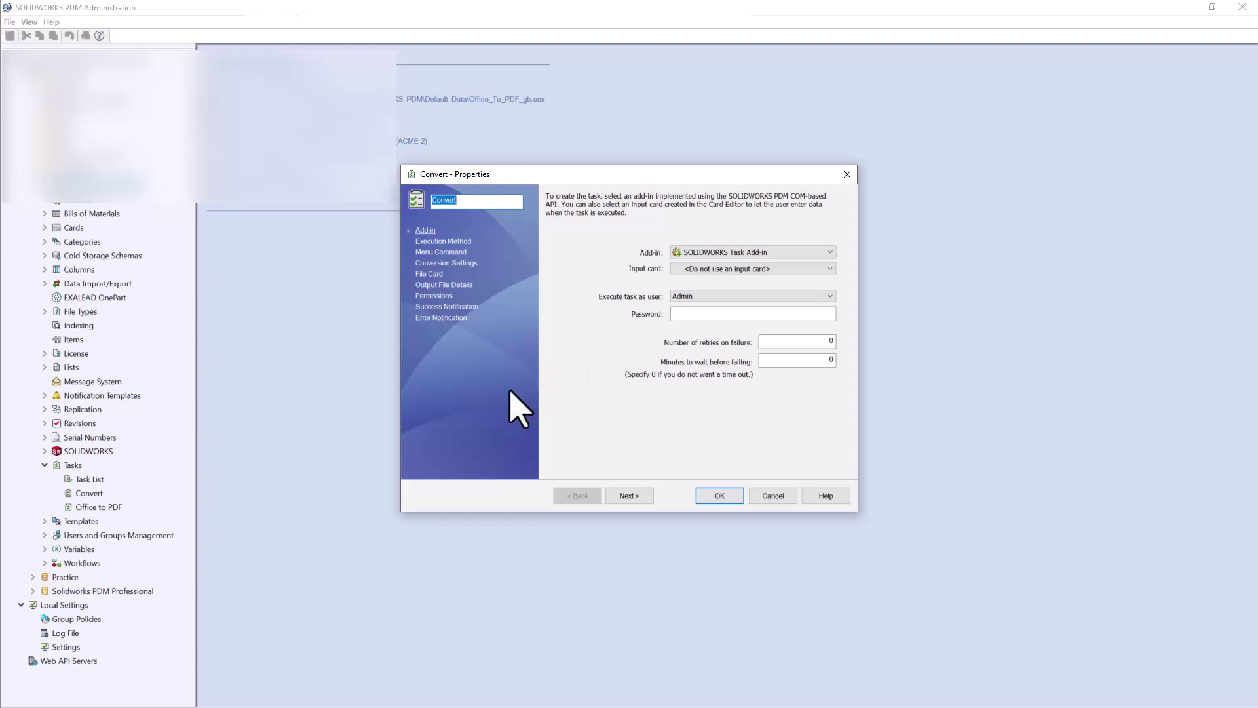
- Permit the task add-ins on this computer for the PDM Professional vault and enable the computer in the Convert task's execution method
click(461, 242)
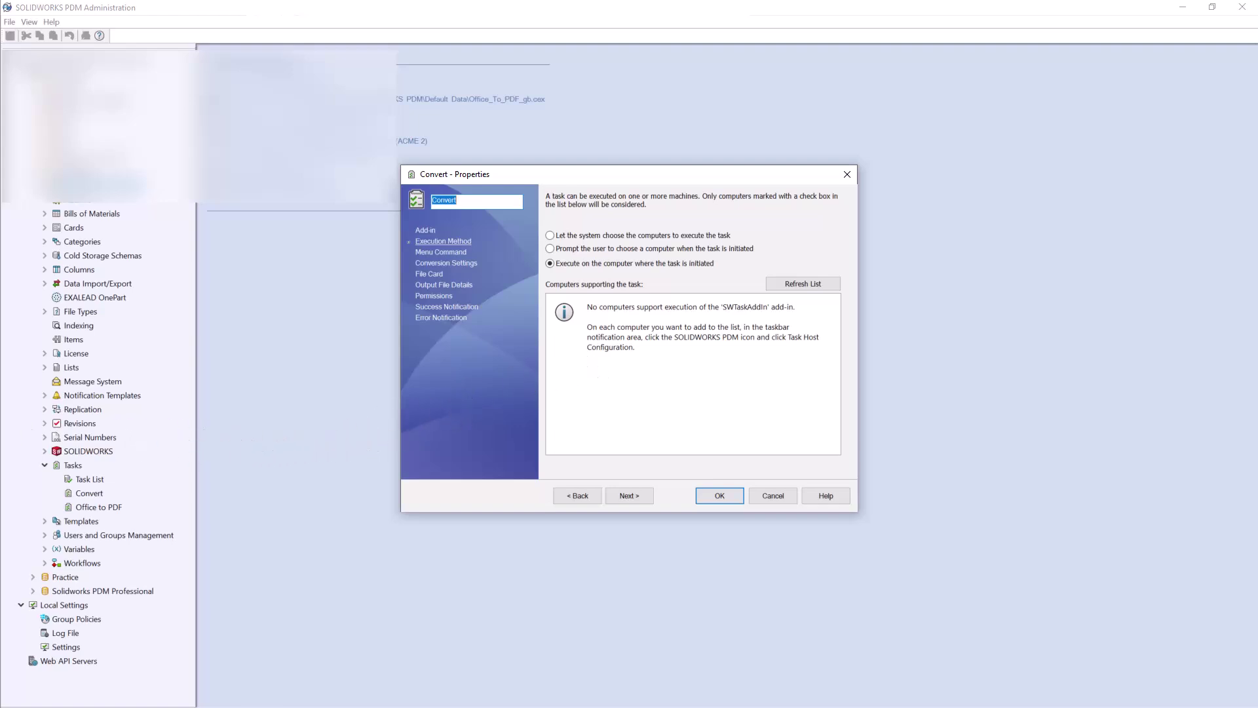
click(1021, 693)
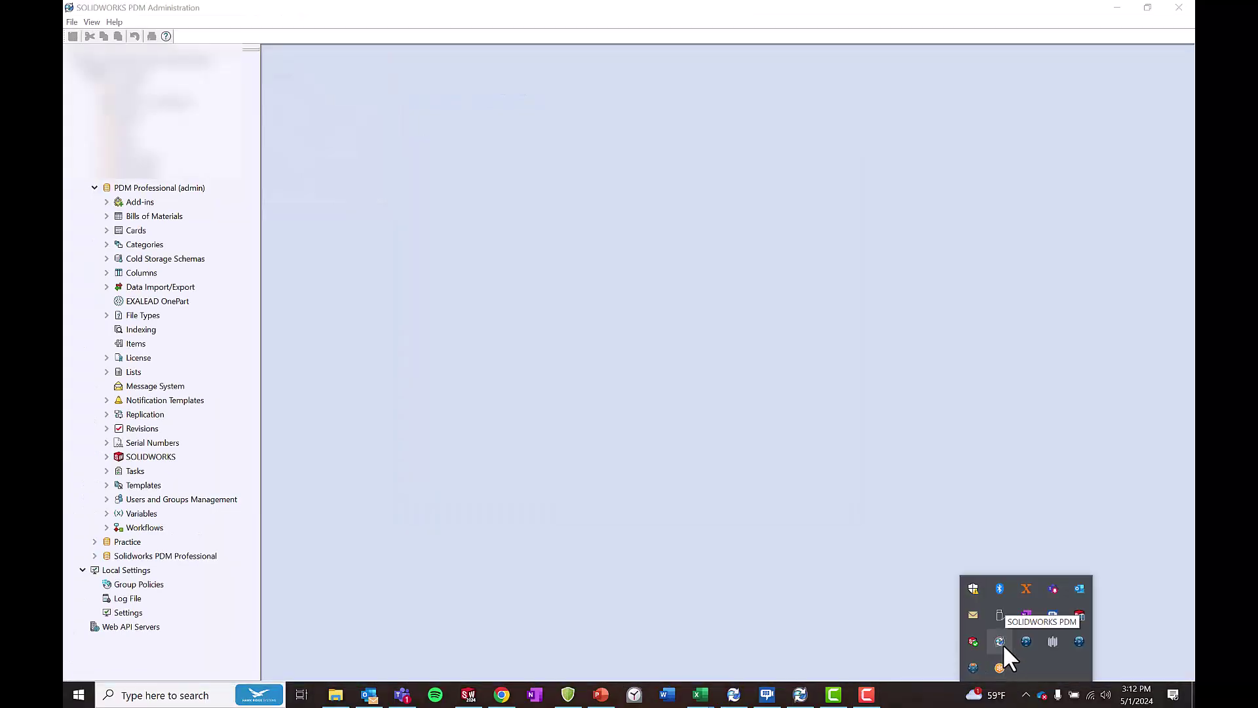
right_click(1001, 642)
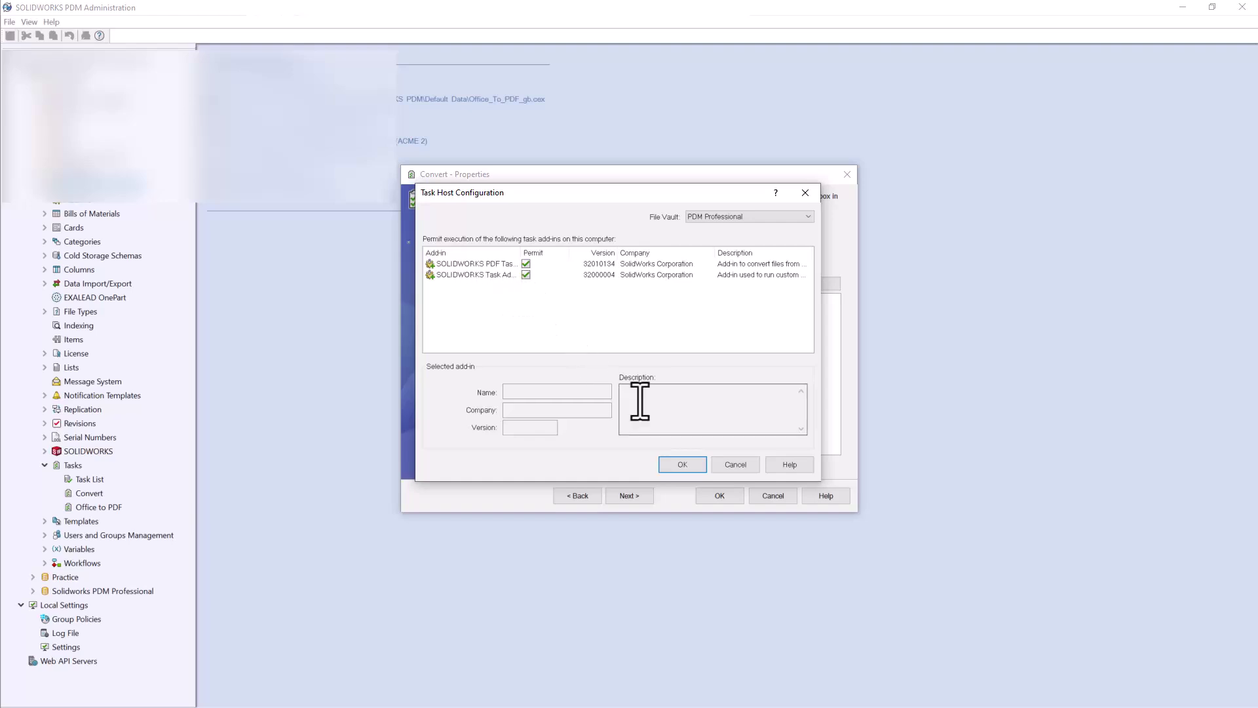
click(683, 465)
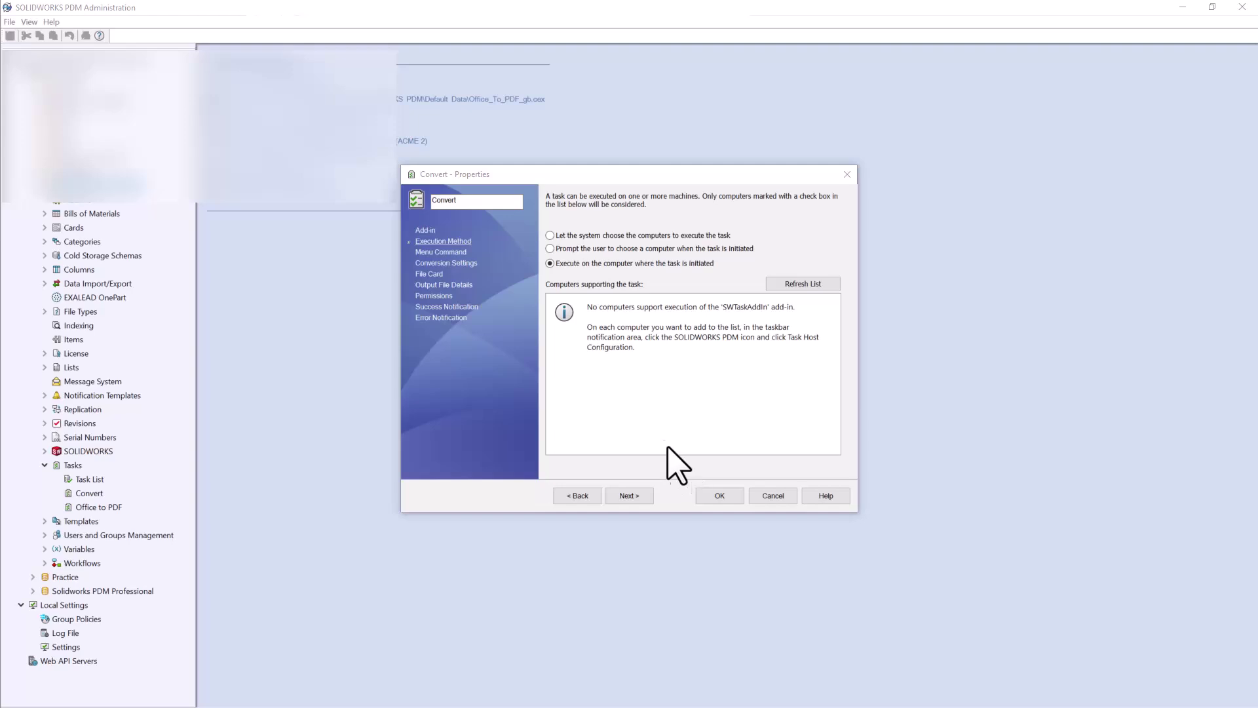
click(793, 286)
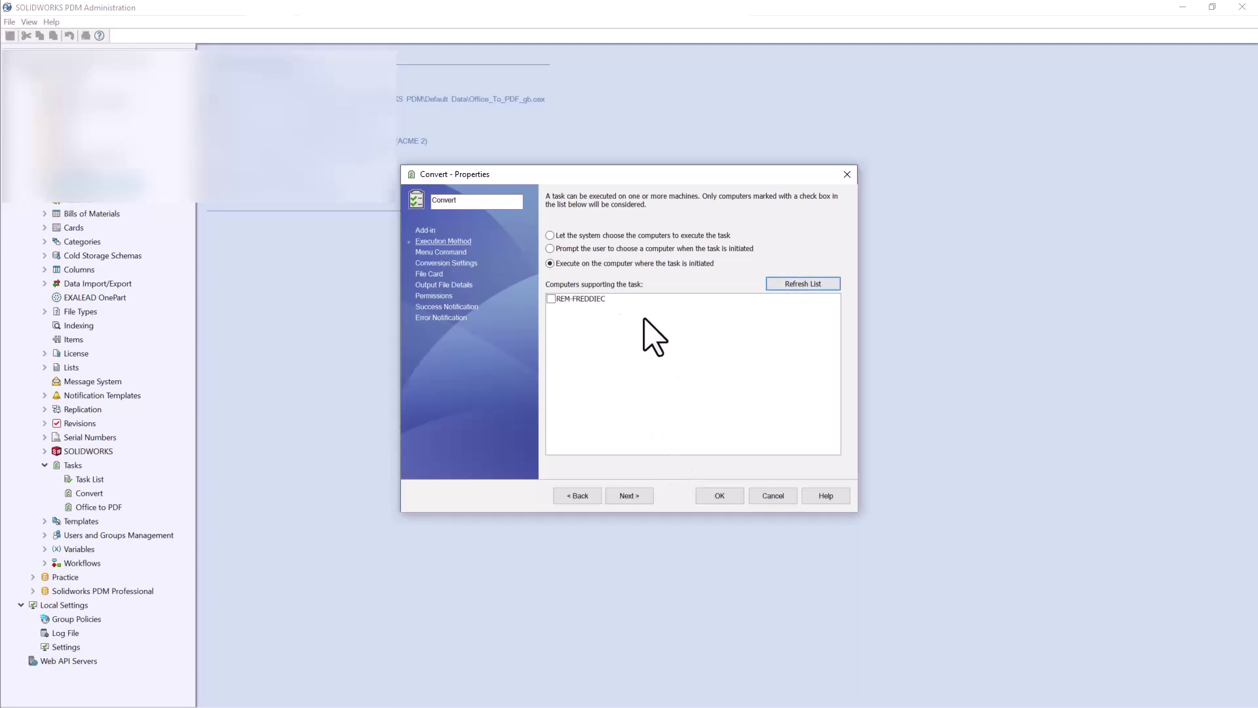
click(551, 299)
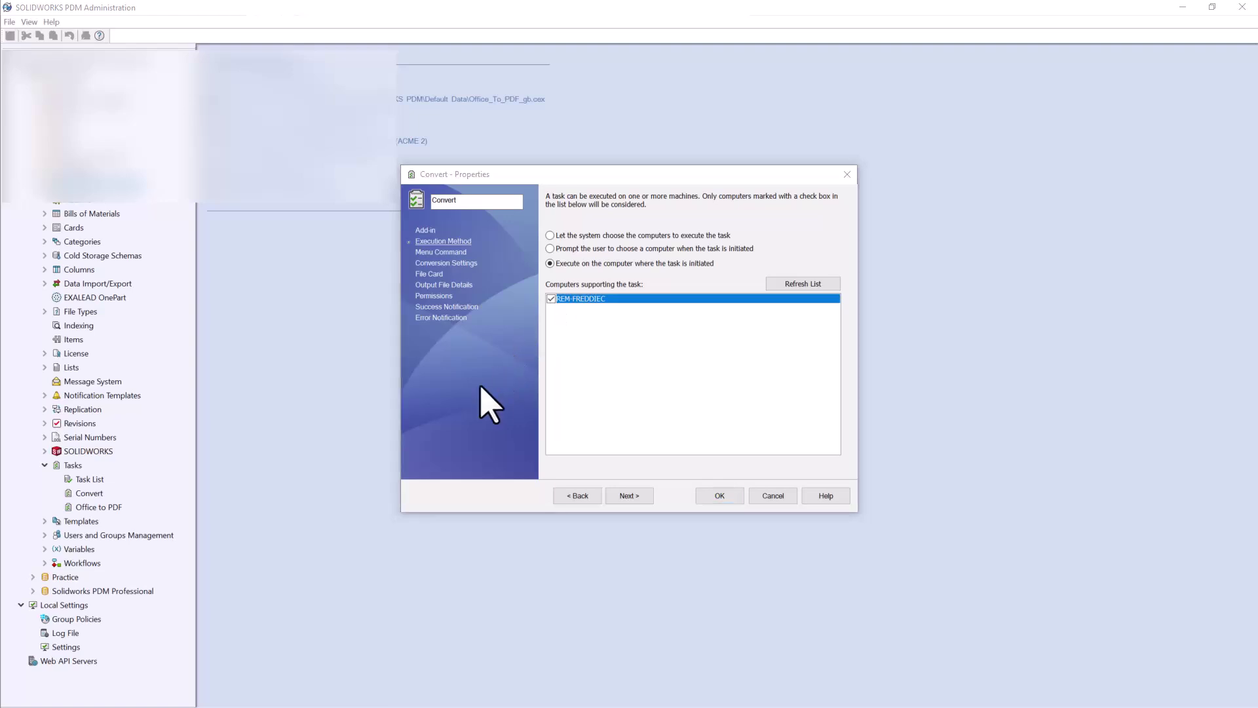
- Review the Convert task's menu command and choose Adobe PDF (*.pdf) as the output file format in its conversion settings
click(457, 256)
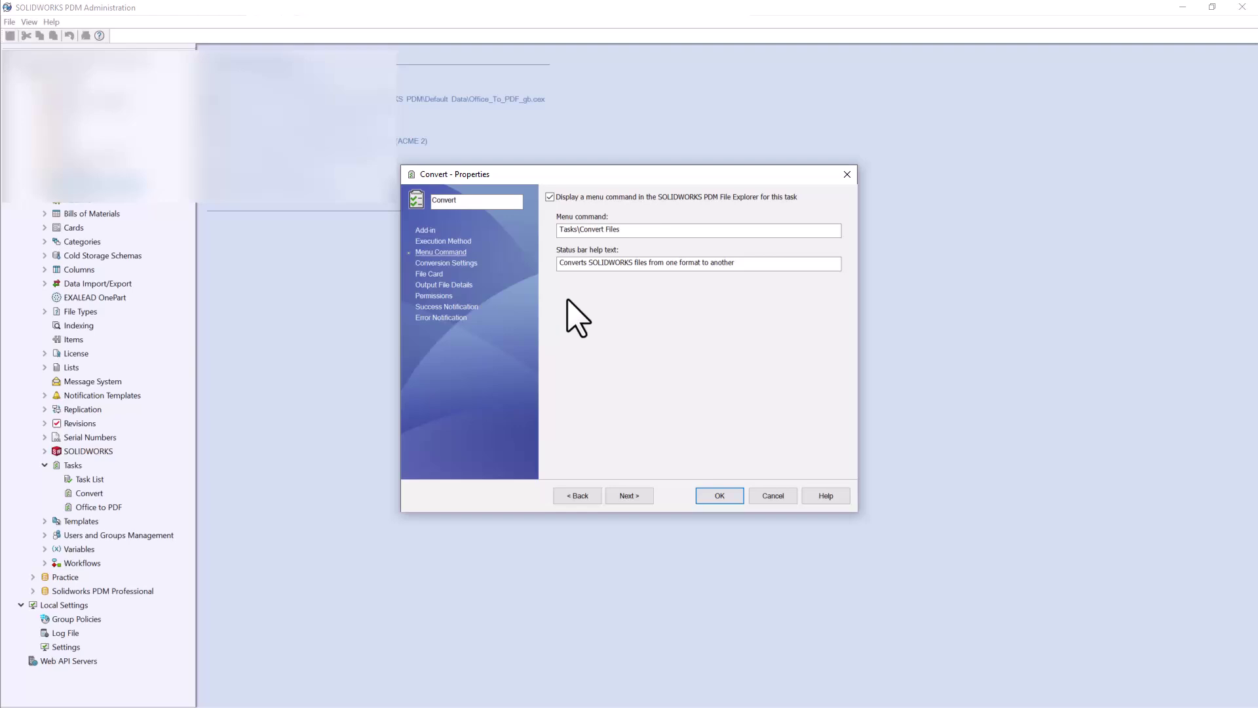
click(461, 263)
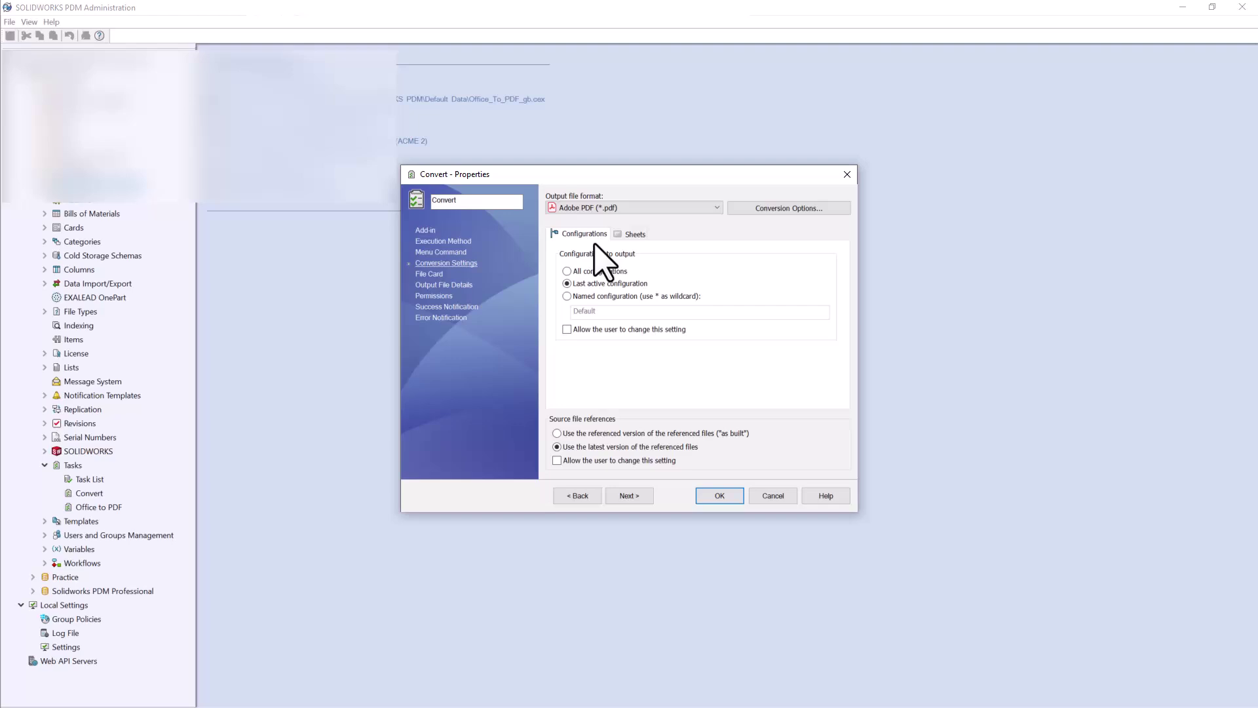
click(717, 208)
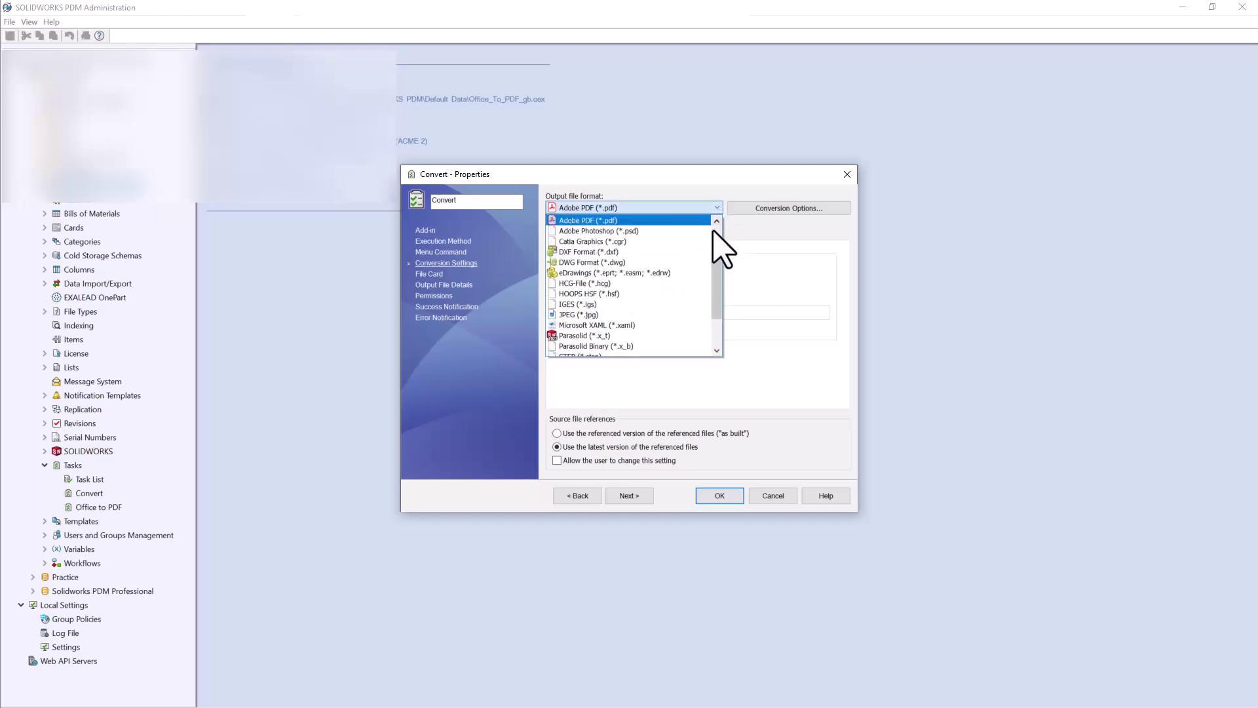
mouse_move(715, 260)
mouse_down()
mouse_move(718, 298)
mouse_move(722, 236)
mouse_up()
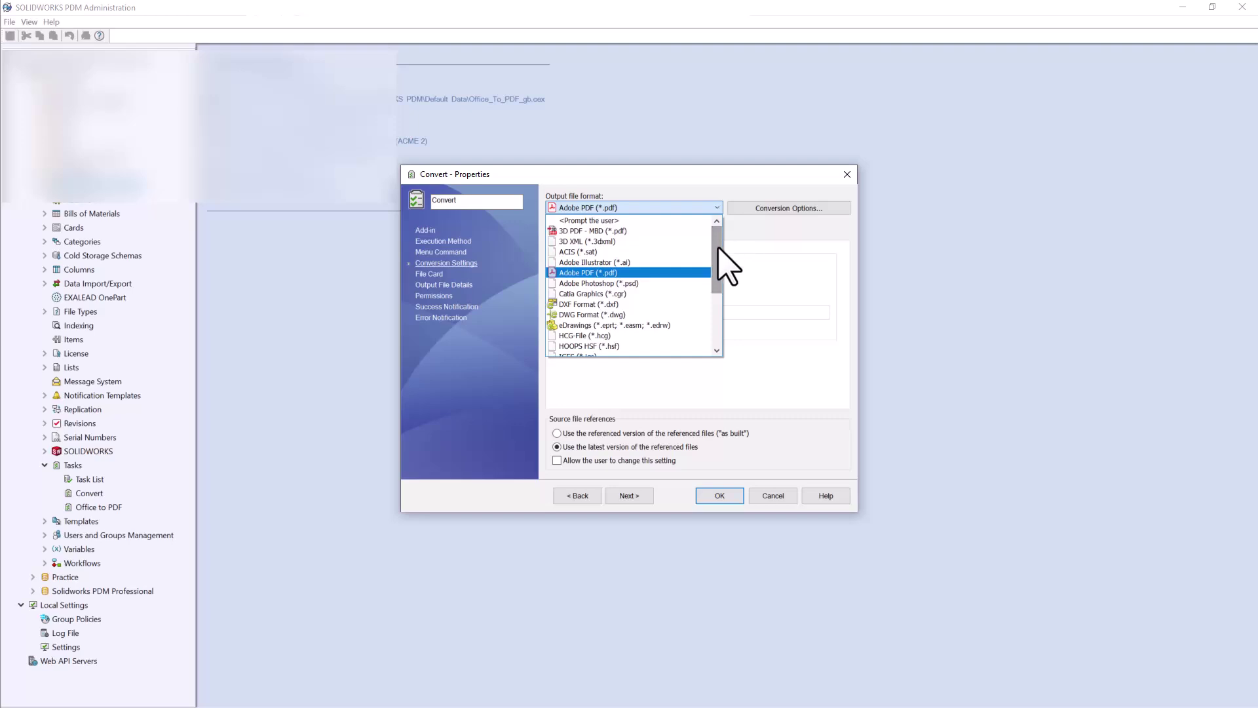
click(653, 274)
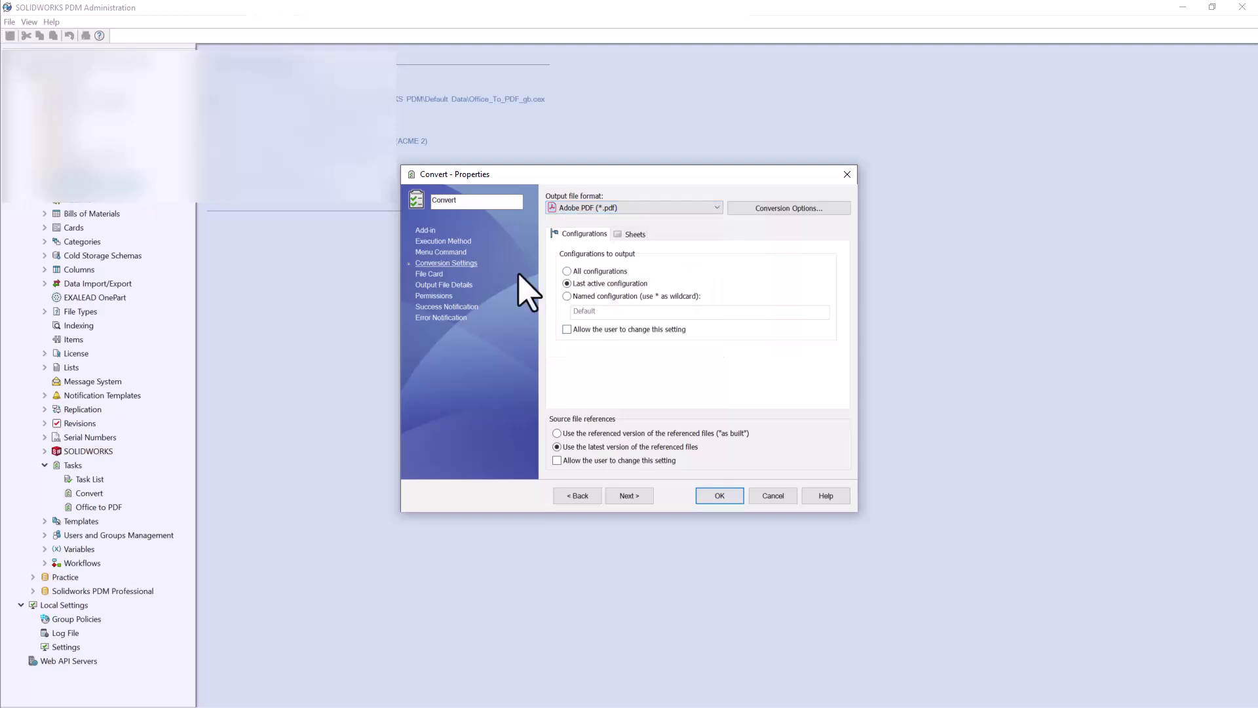
- Review the Convert task's file card variables, output file details, permissions, and success and error notifications
click(432, 274)
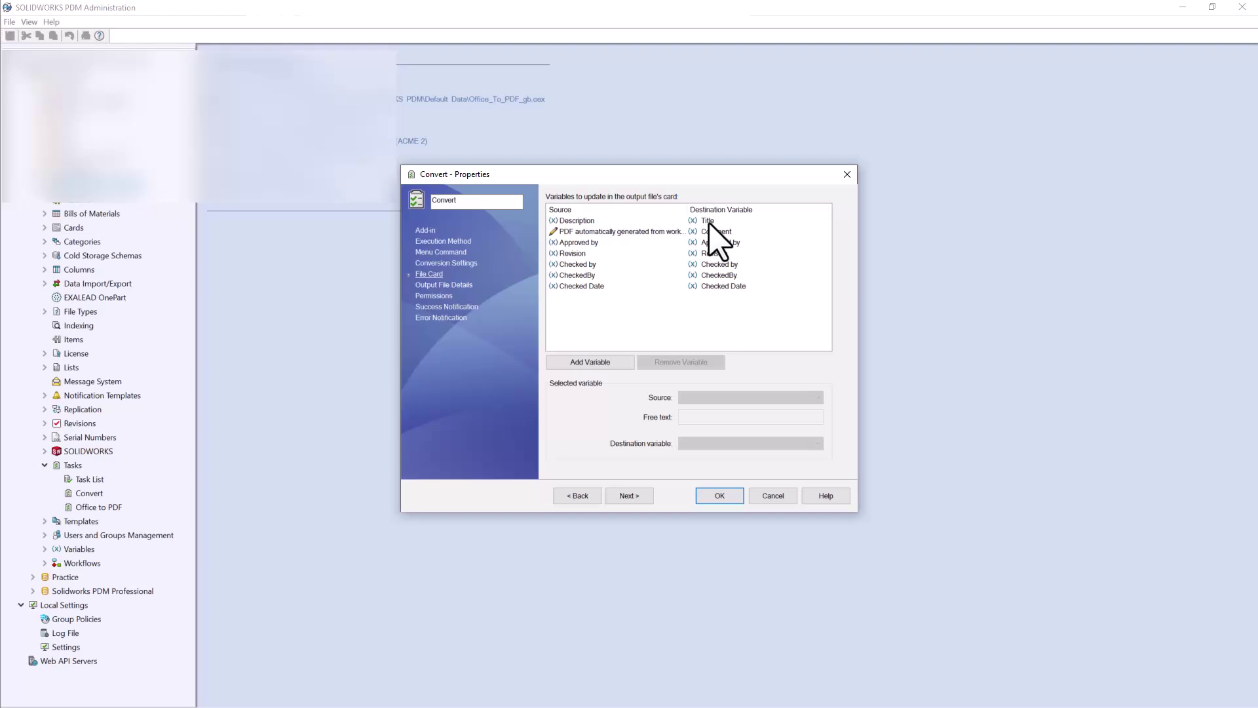
click(616, 233)
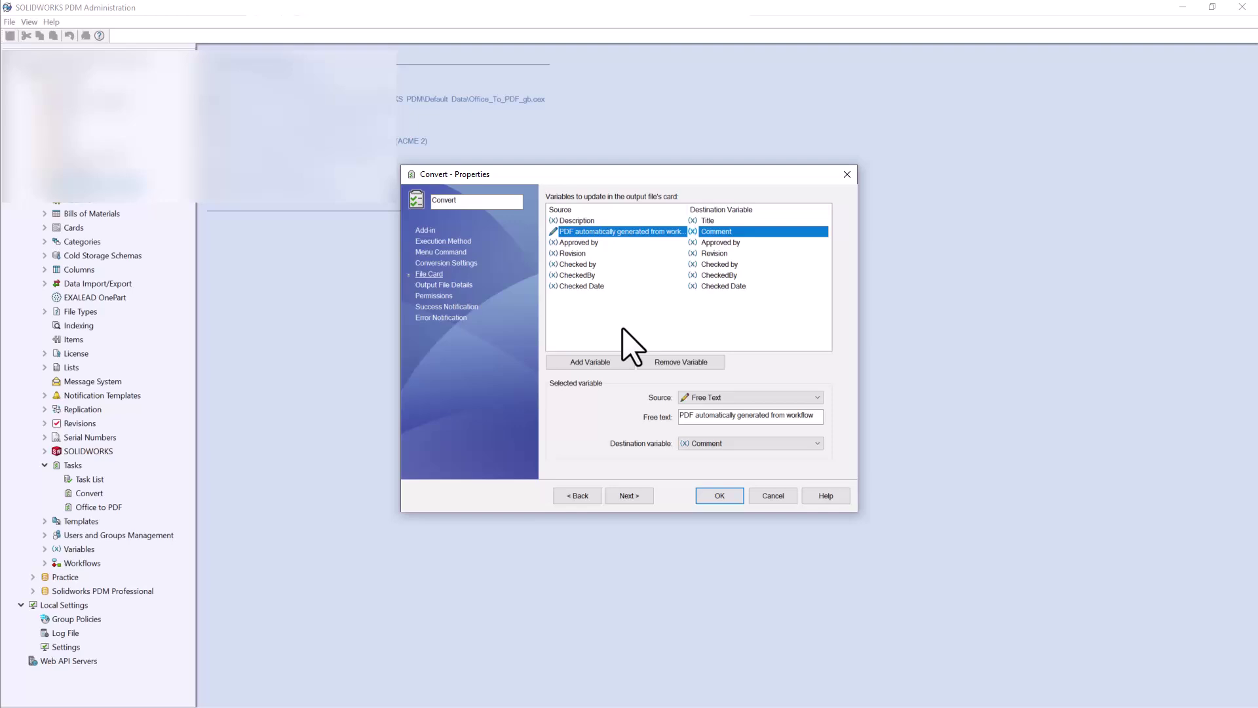
click(446, 284)
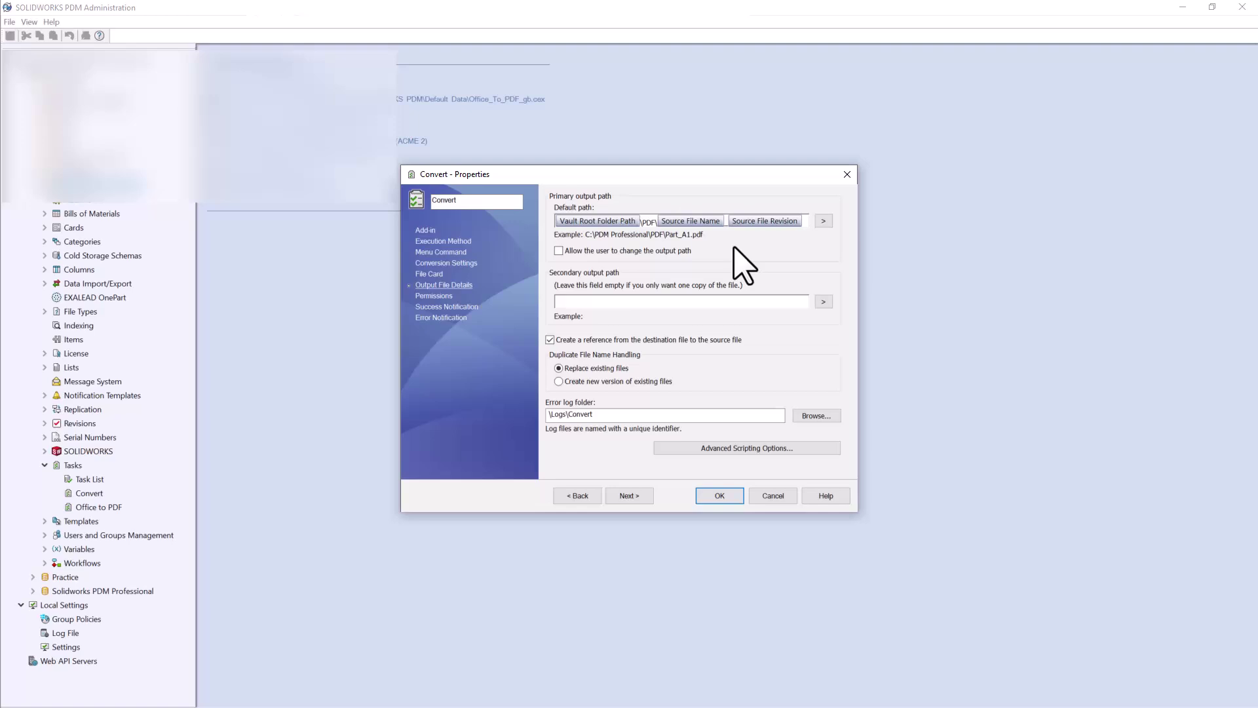
click(434, 296)
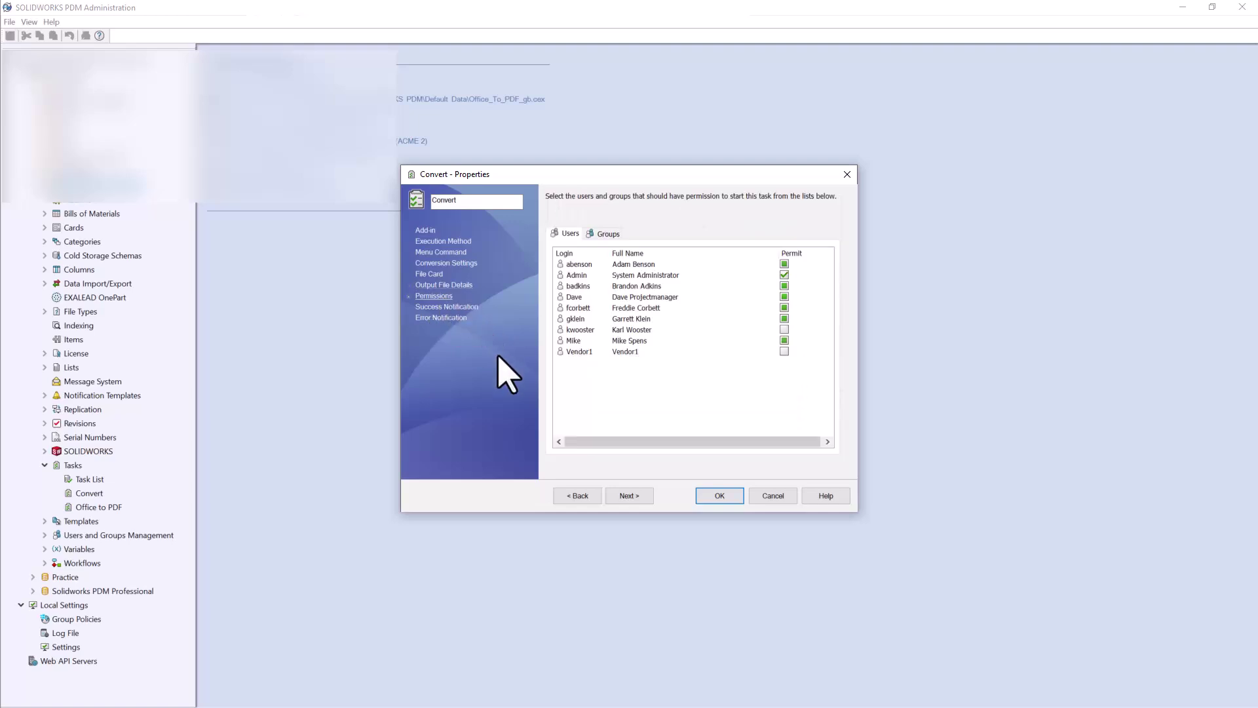
click(451, 307)
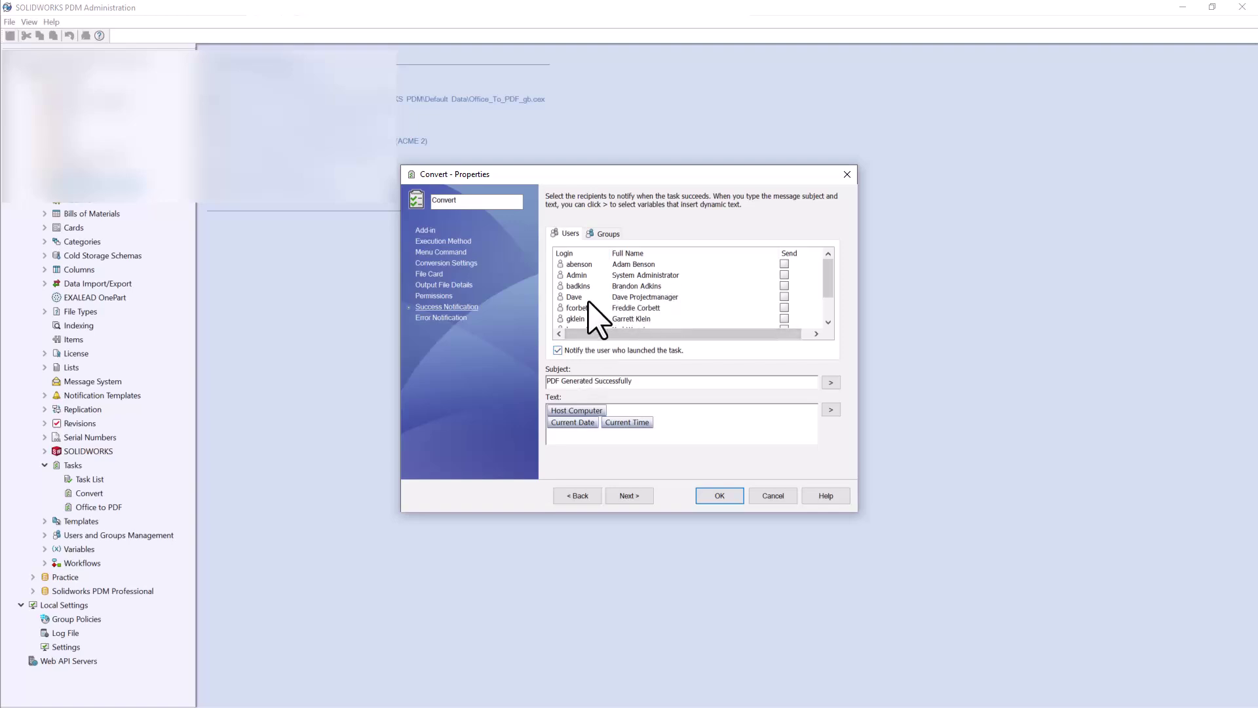
click(452, 317)
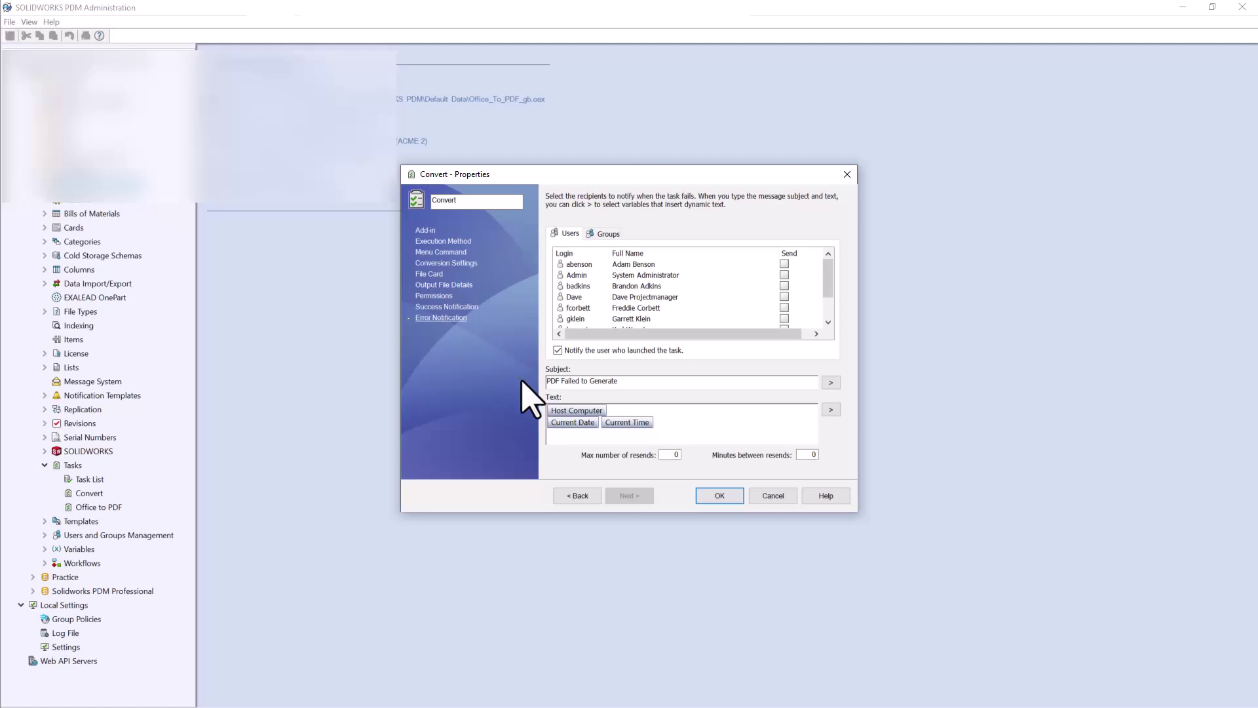
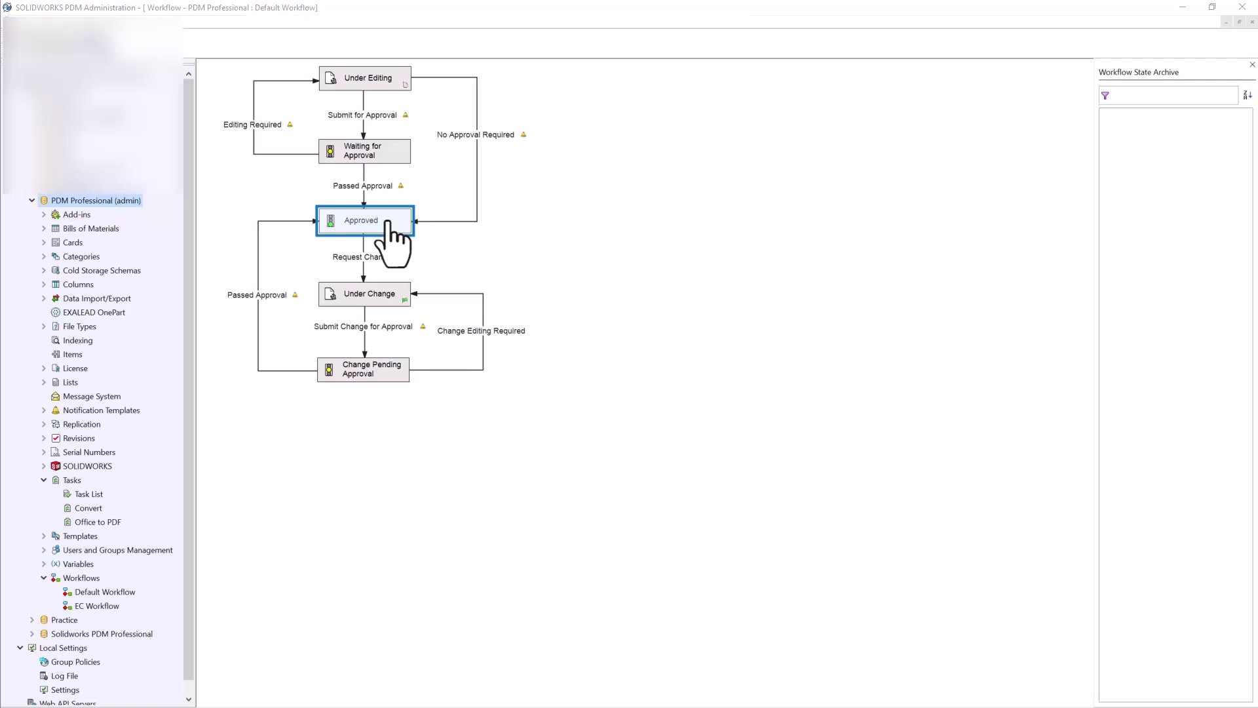
- Add an Execute task action that runs the Convert task to the Passed Approval transition between Waiting for Approval and Approved
click(385, 194)
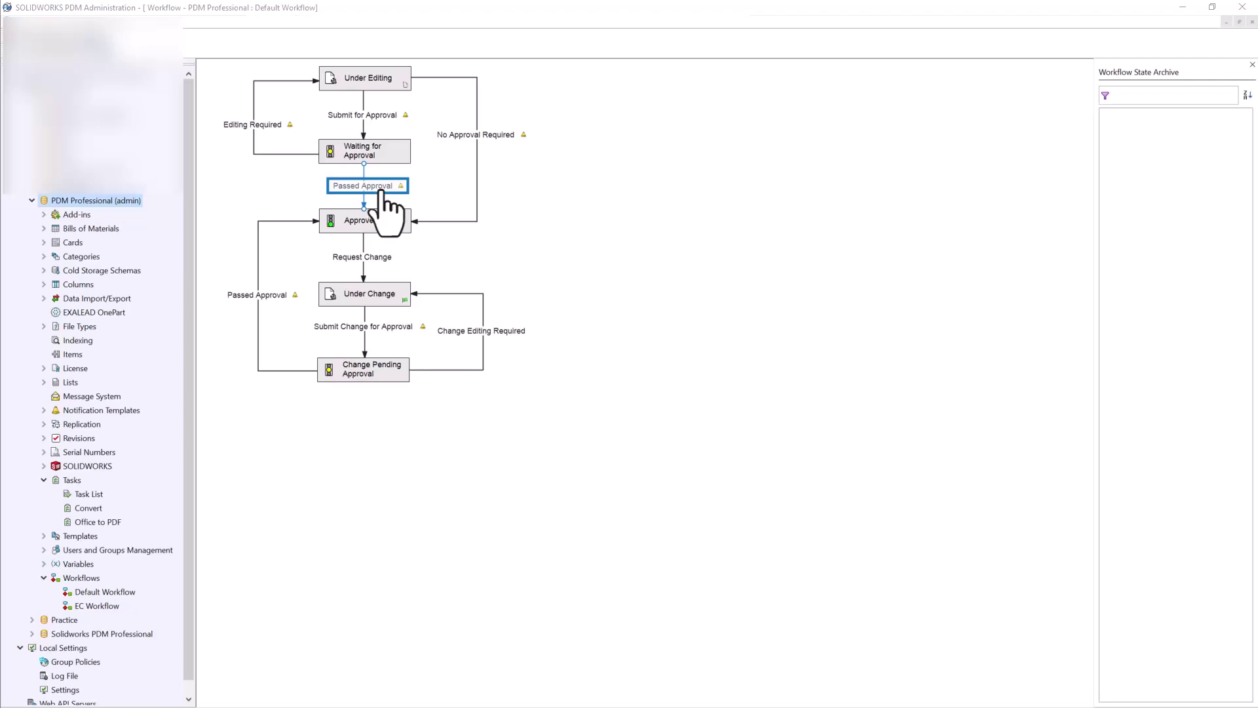
double_click(386, 192)
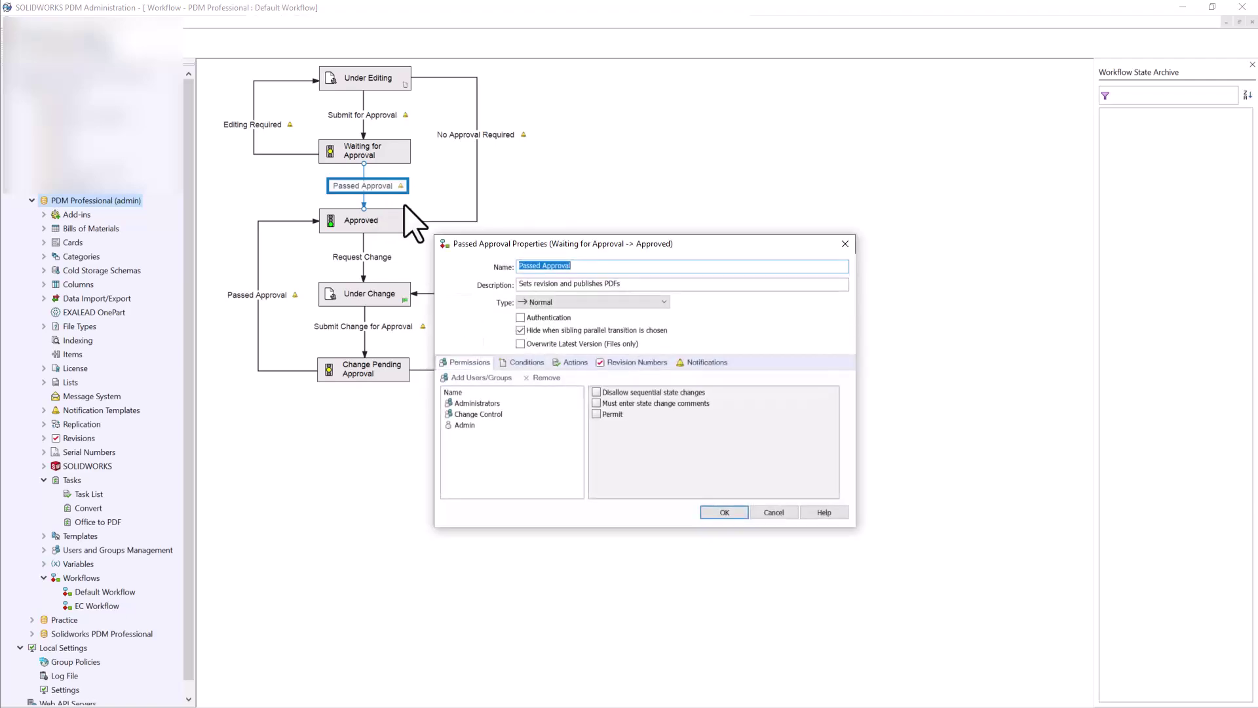
click(574, 363)
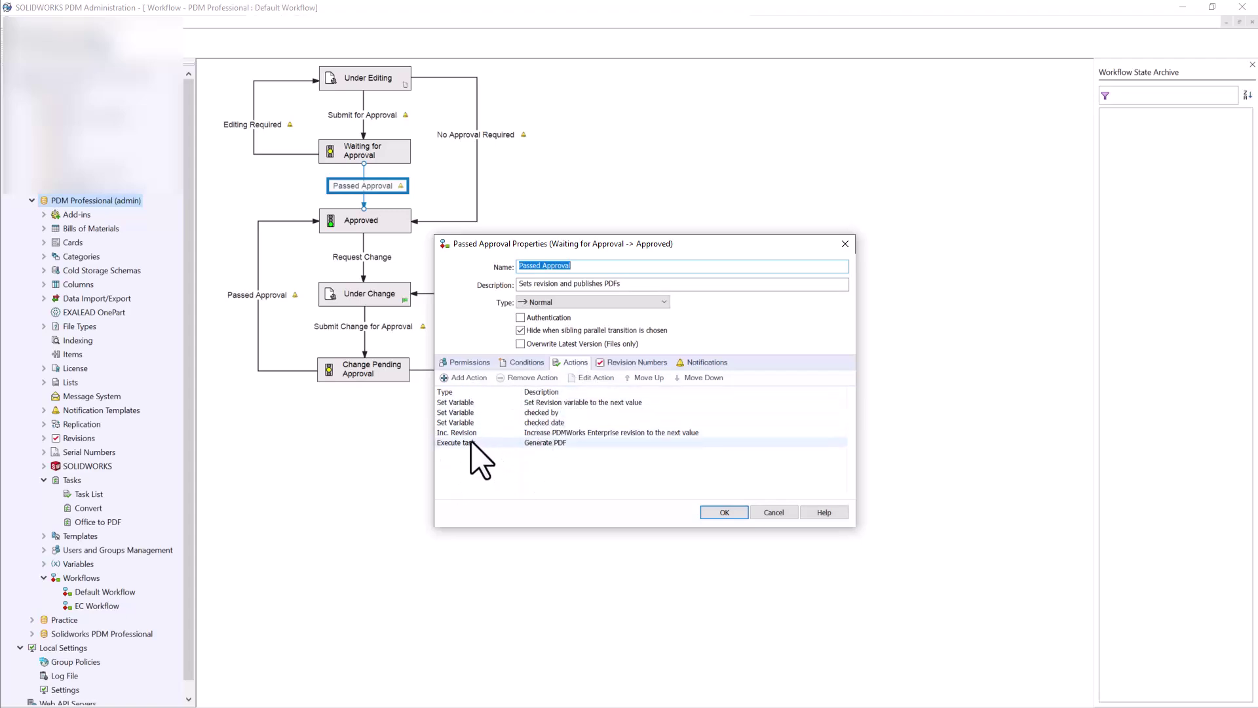
click(471, 379)
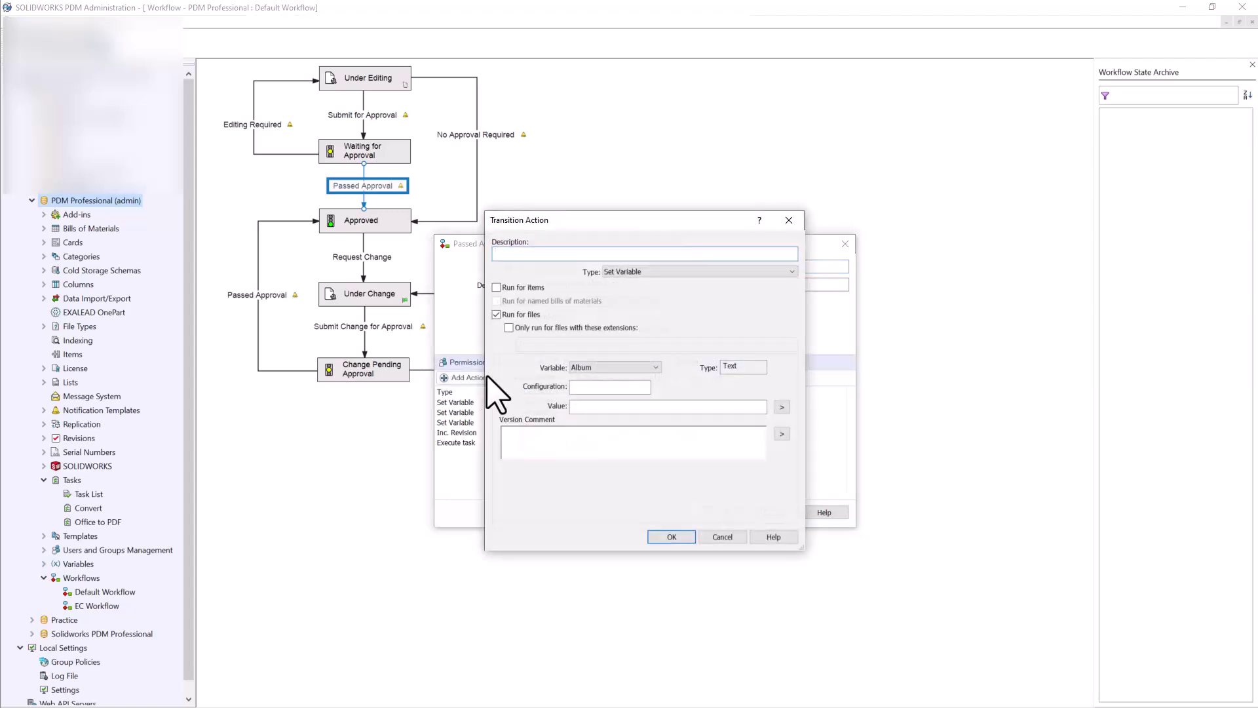
click(617, 272)
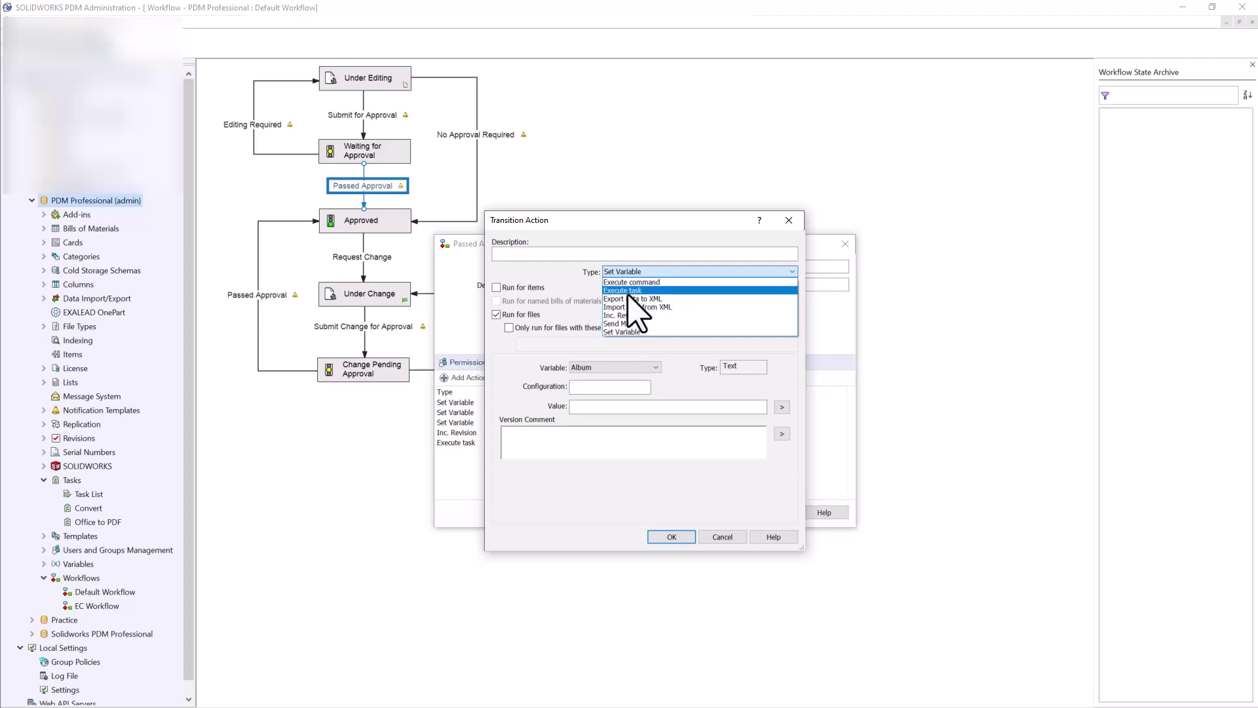
click(623, 290)
click(598, 380)
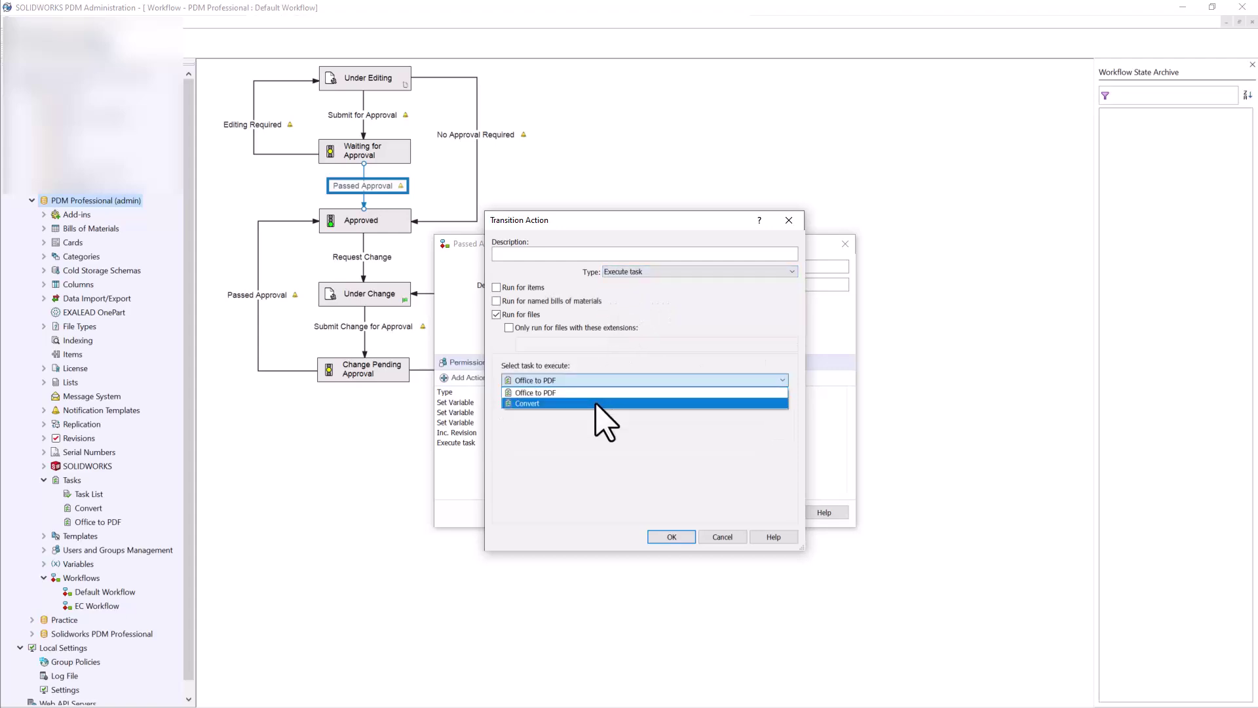
click(596, 404)
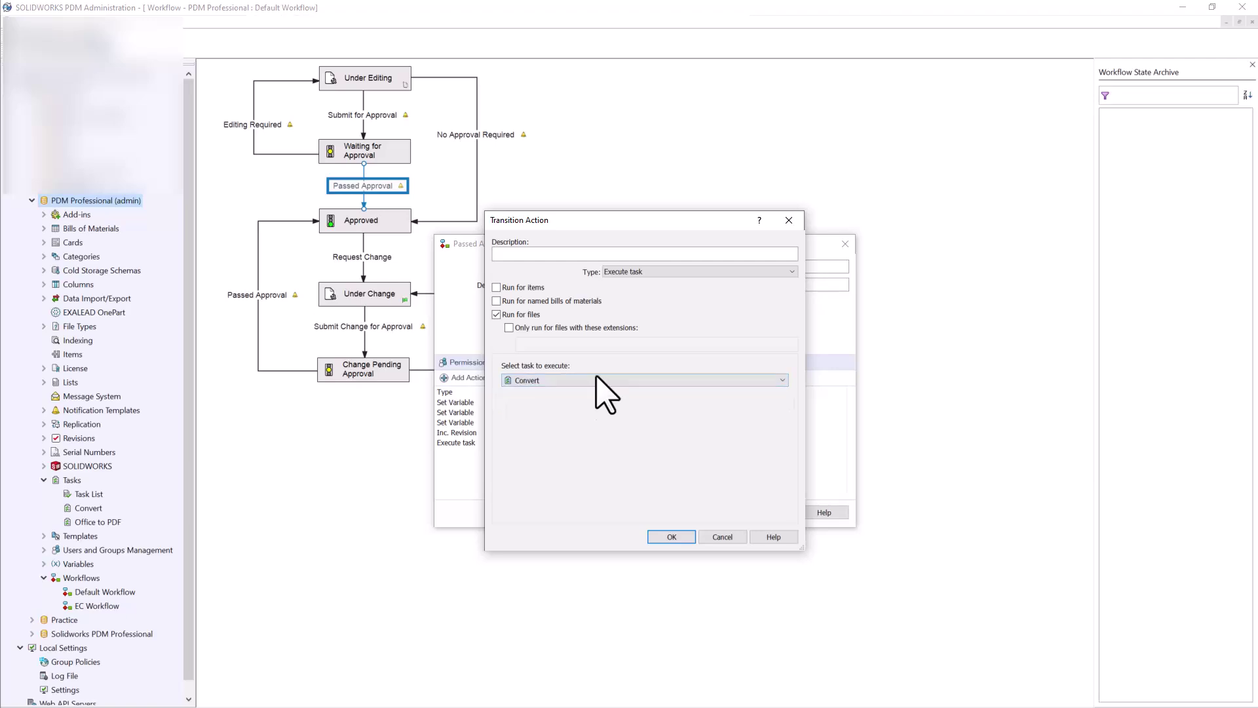
- Describe the transition action as "Convert to PDF", restrict it to files with the .slddrw extension, and save it
click(567, 255)
text(Convert to PDM)
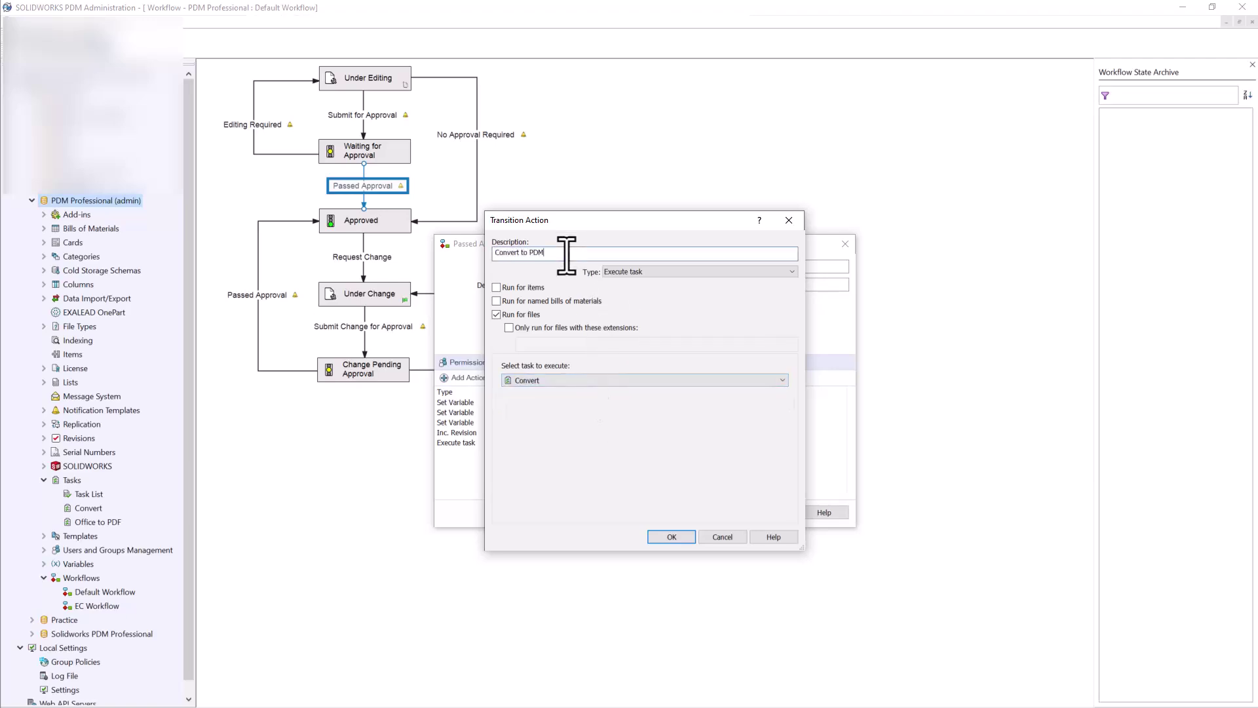
key(BackSpace)
text(F)
click(508, 328)
click(557, 345)
text(.slddrw)
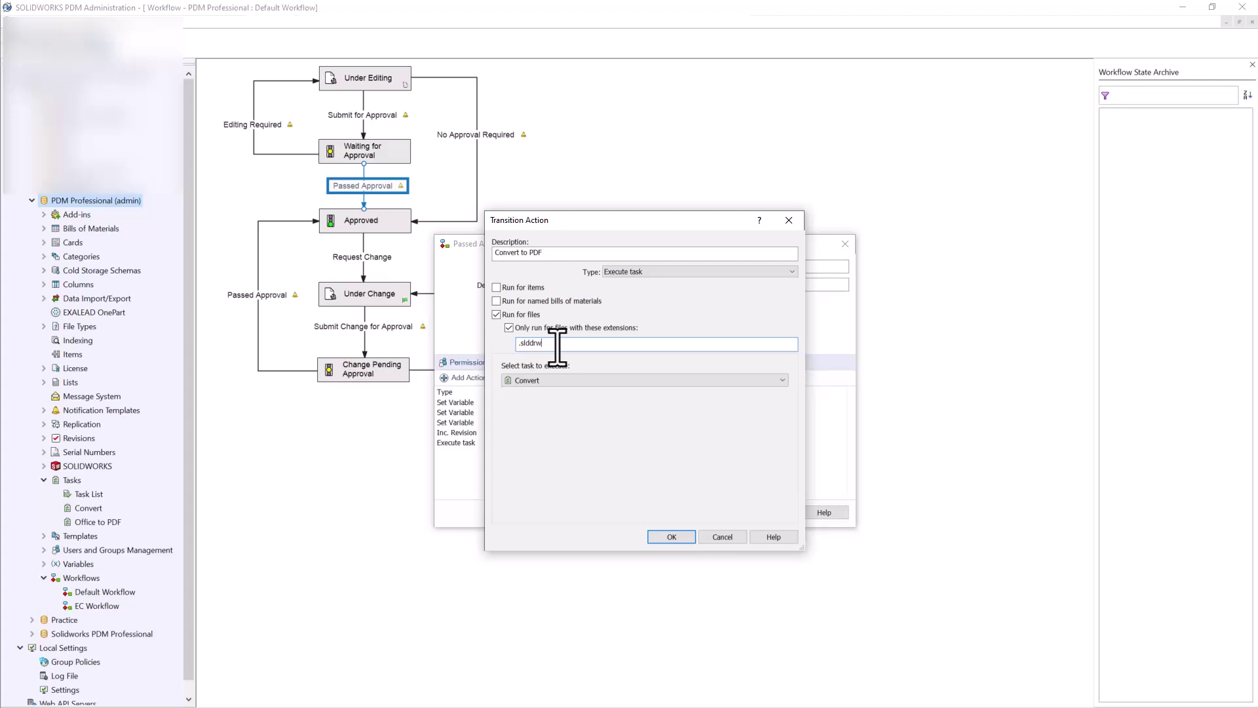
click(667, 537)
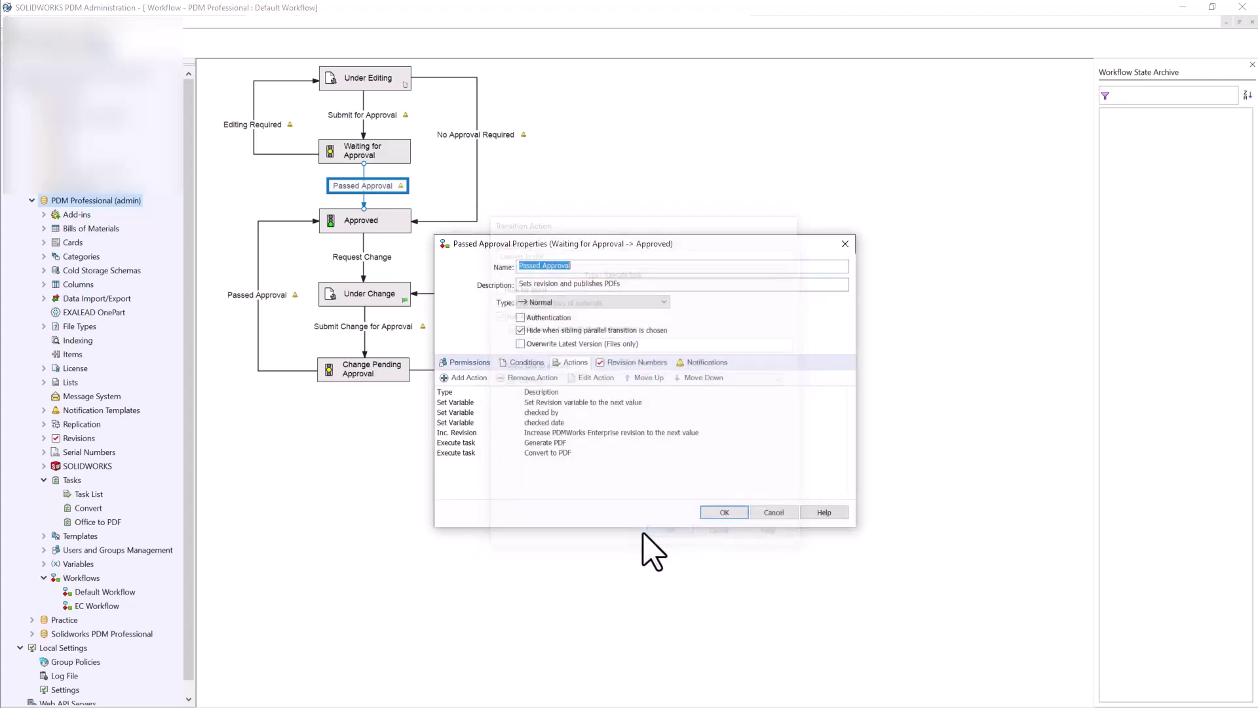
- Remove the "Convert to PDF" action from the Passed Approval transition and accept the transition properties
click(482, 452)
click(519, 379)
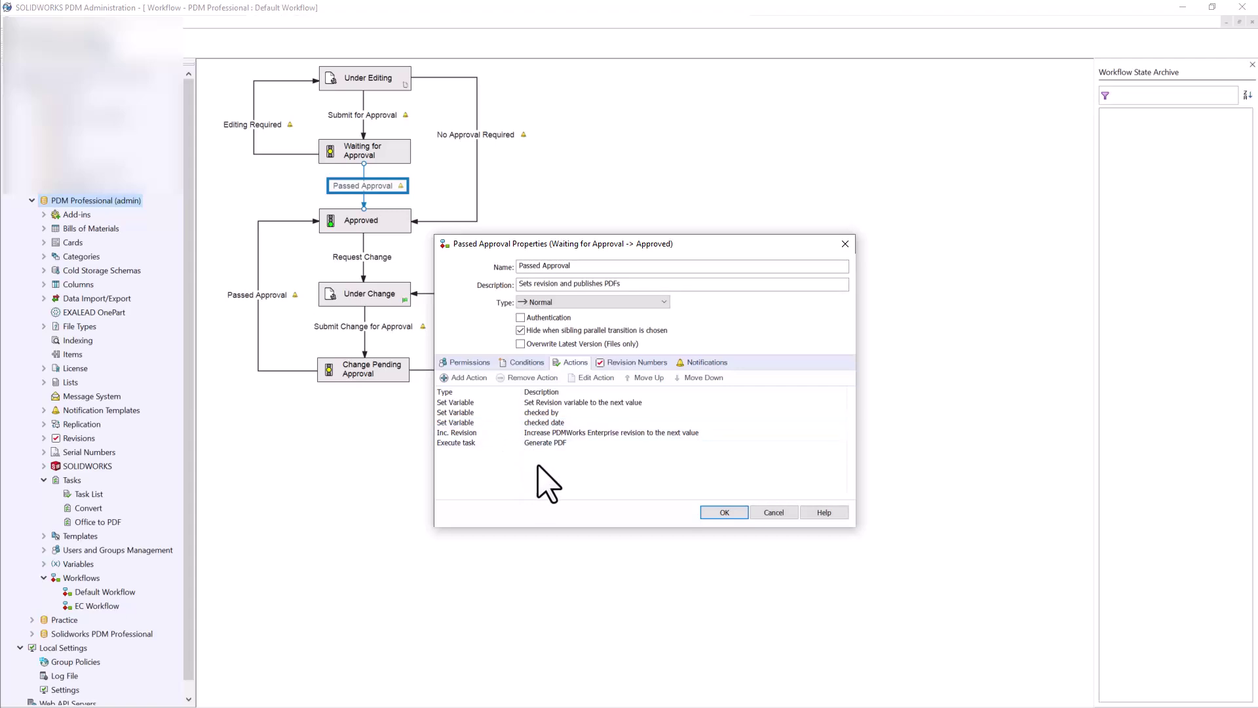
click(709, 511)
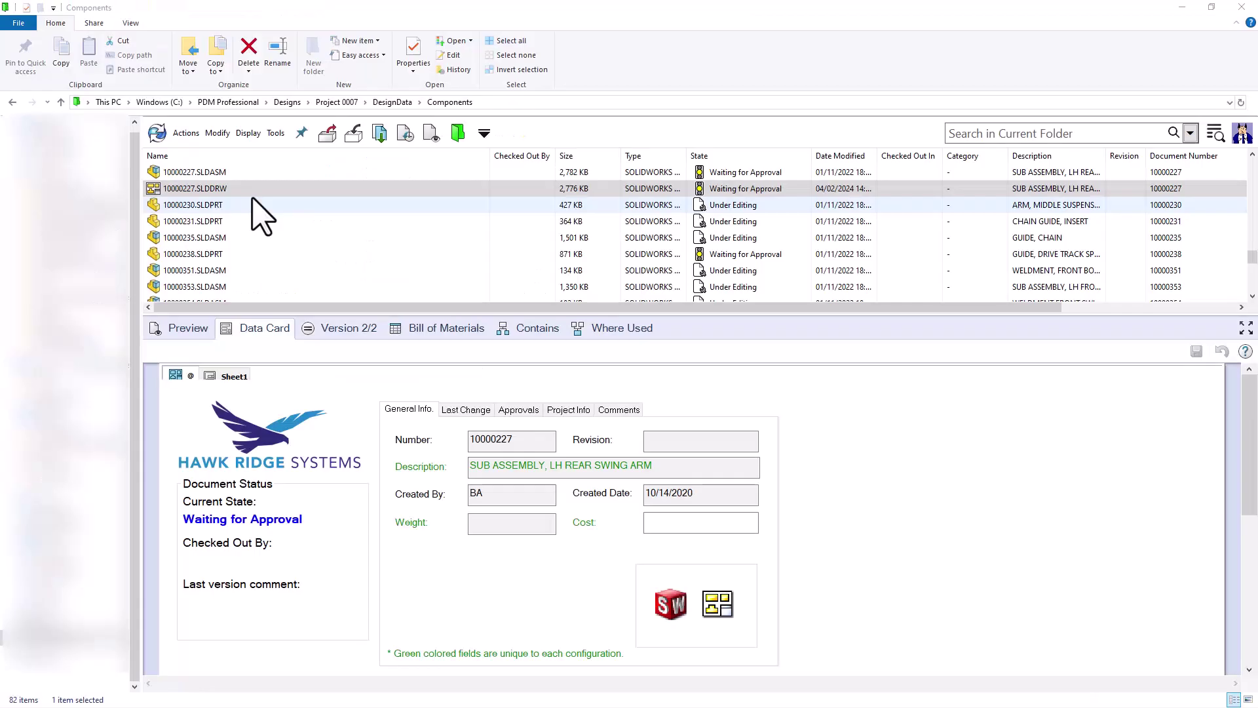
- Switch to the vault's Components folder and examine the revision and approvals fields on the data card of drawing 10000227.SLDDRW
click(248, 191)
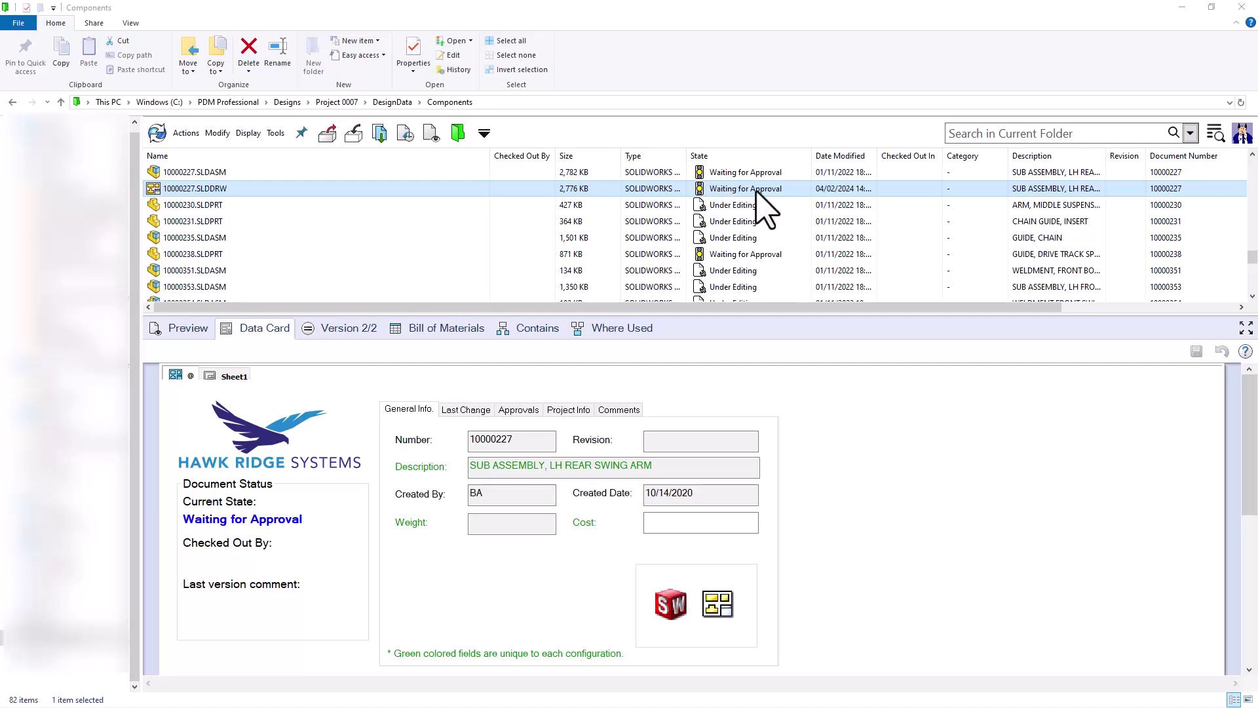
click(557, 445)
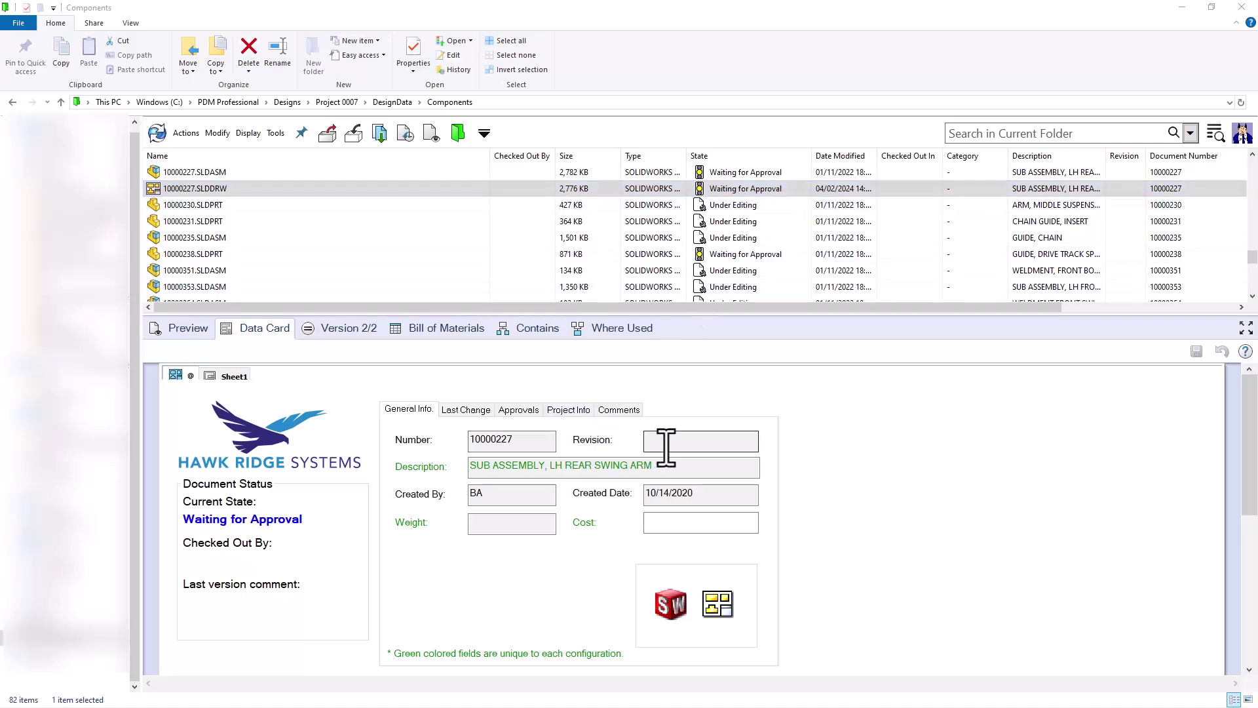
click(509, 412)
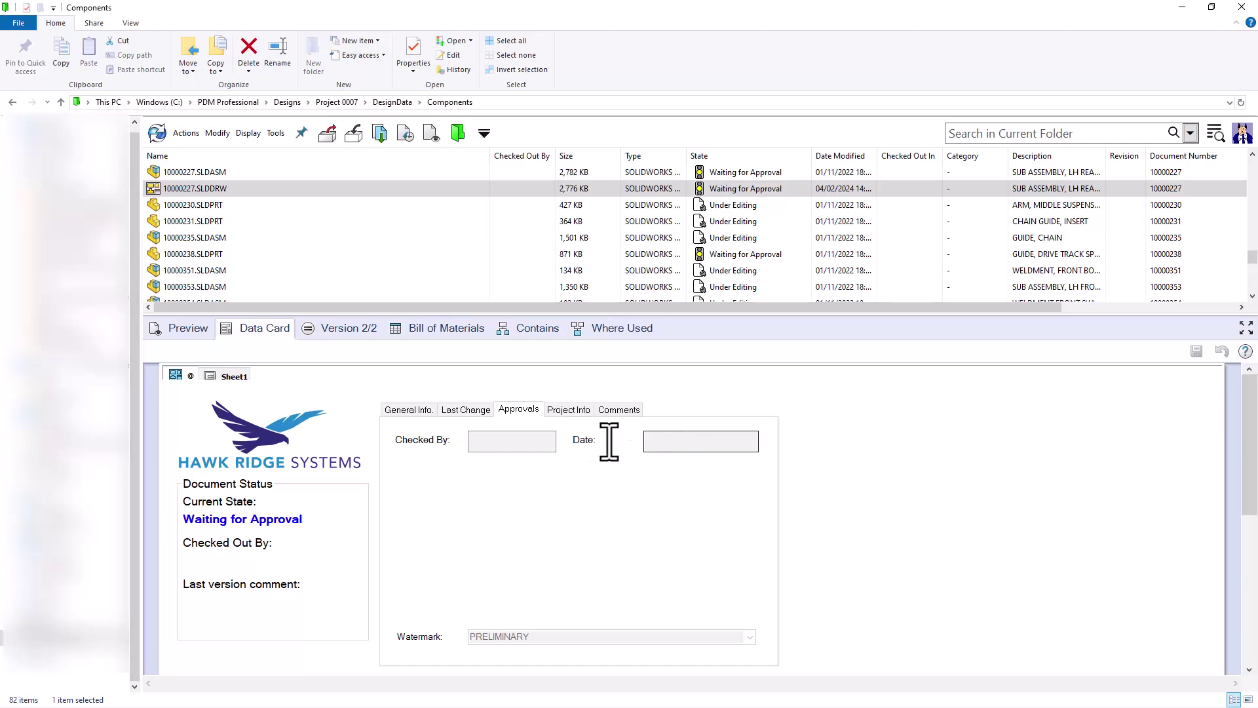
- Send drawing 10000227.SLDDRW and its referenced files through the Passed Approval transition with the comment "Passed Approval"
click(426, 409)
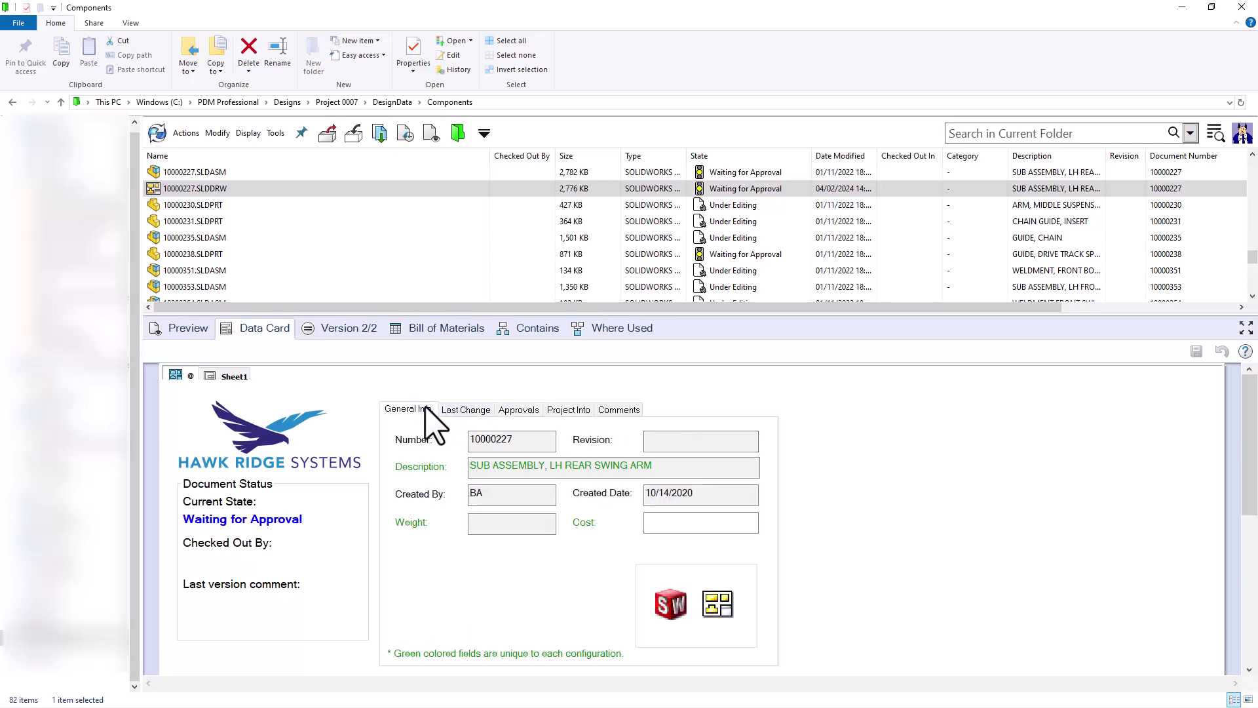
right_click(234, 191)
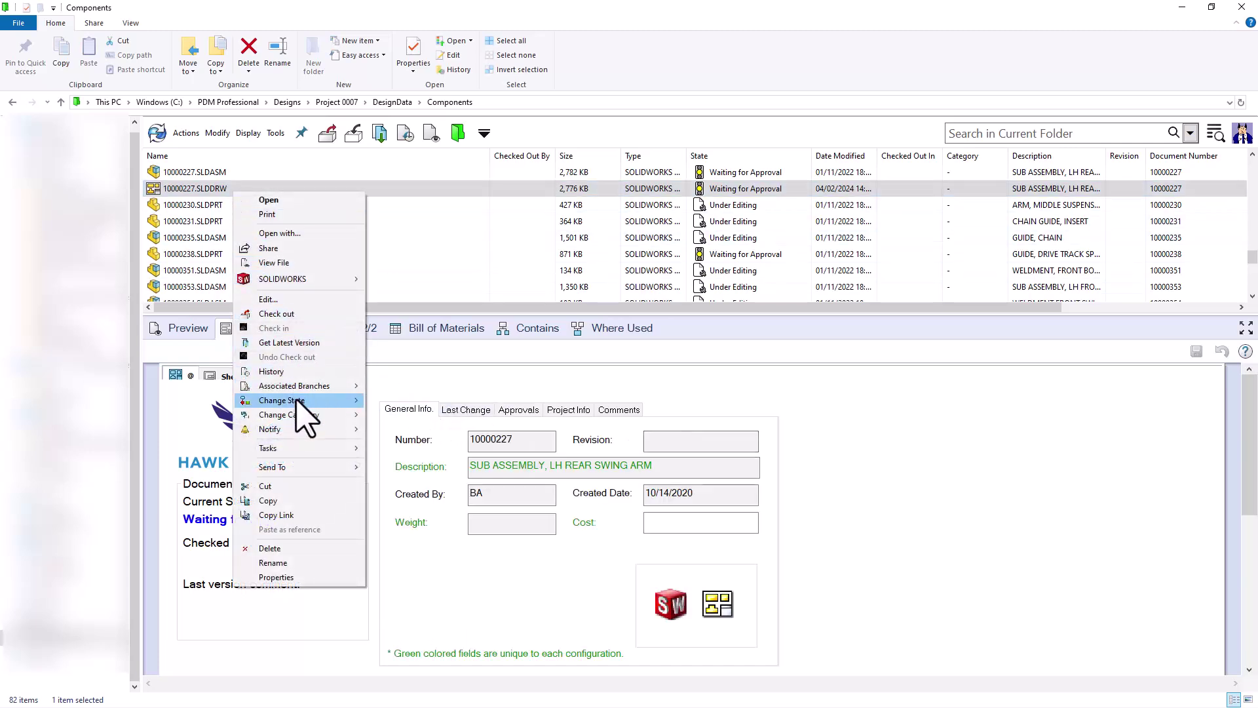
mouse_move(301, 400)
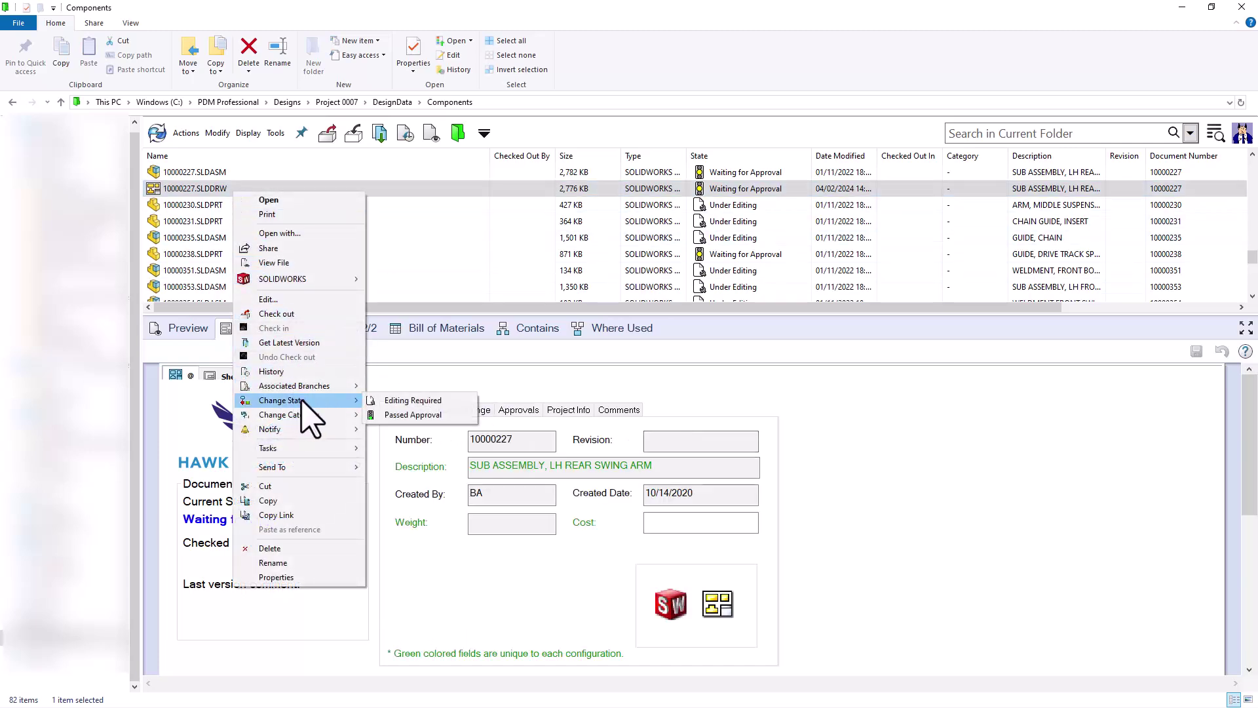
click(412, 415)
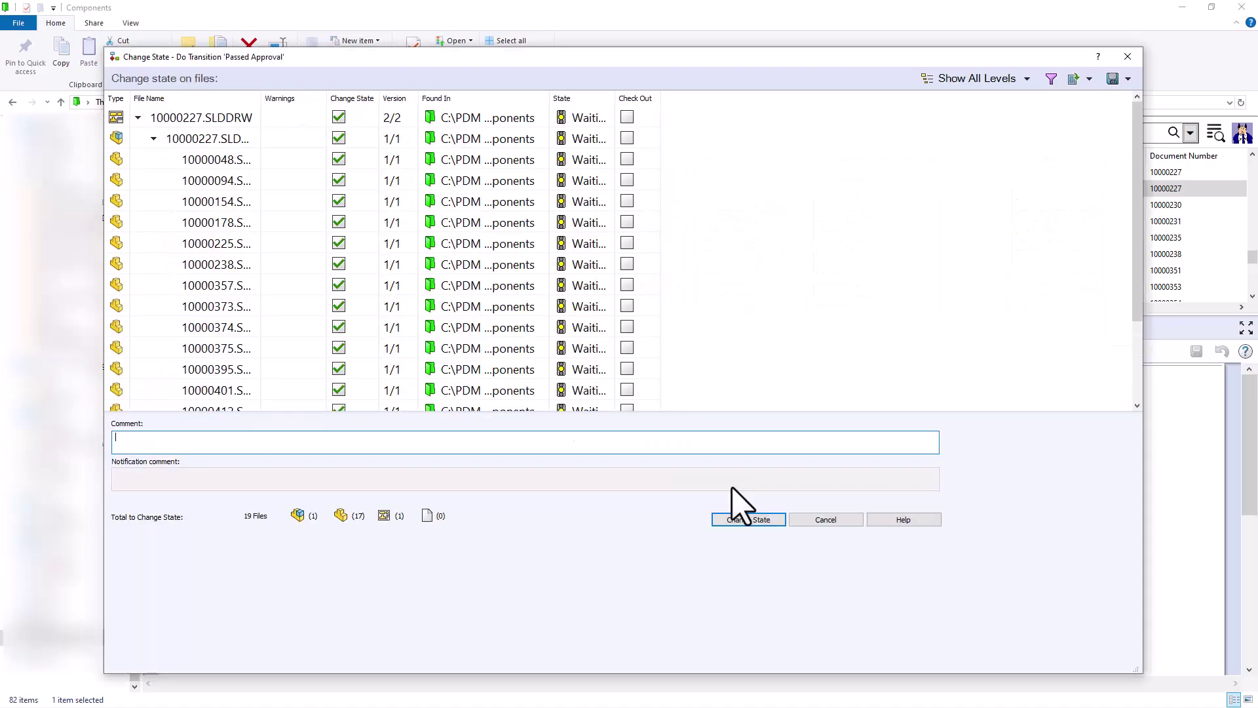
click(681, 445)
text(Passed Approval)
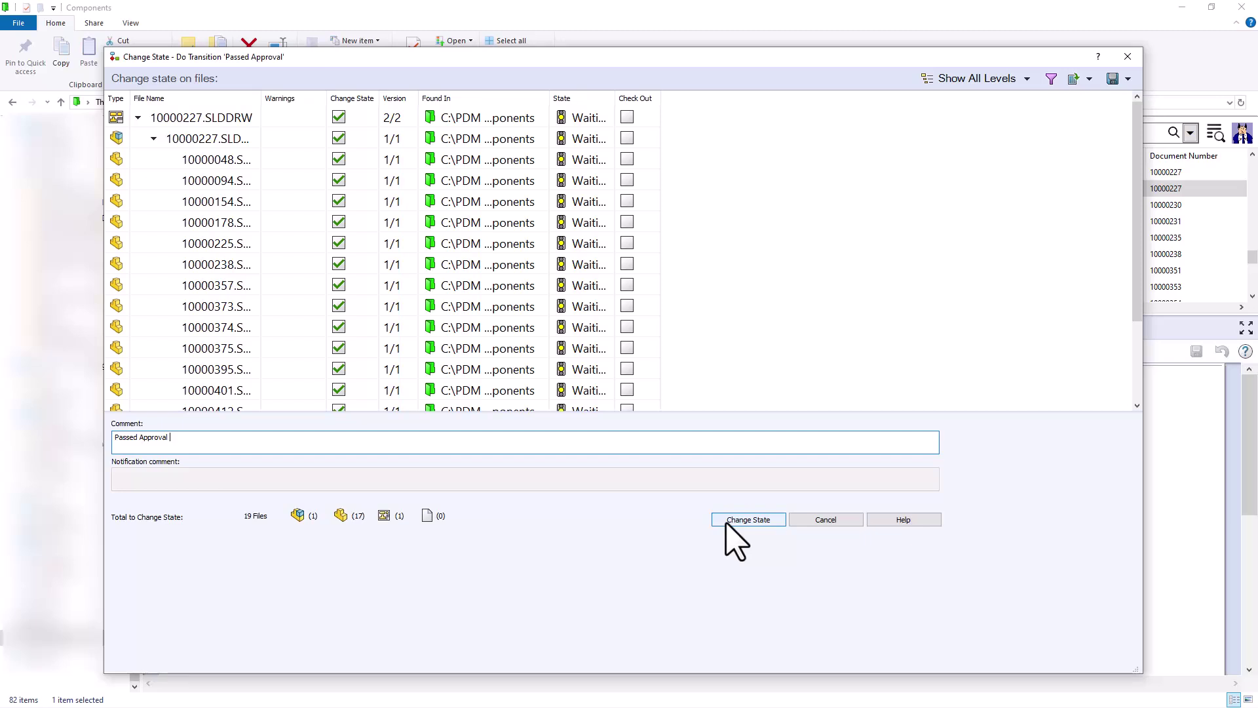
click(747, 520)
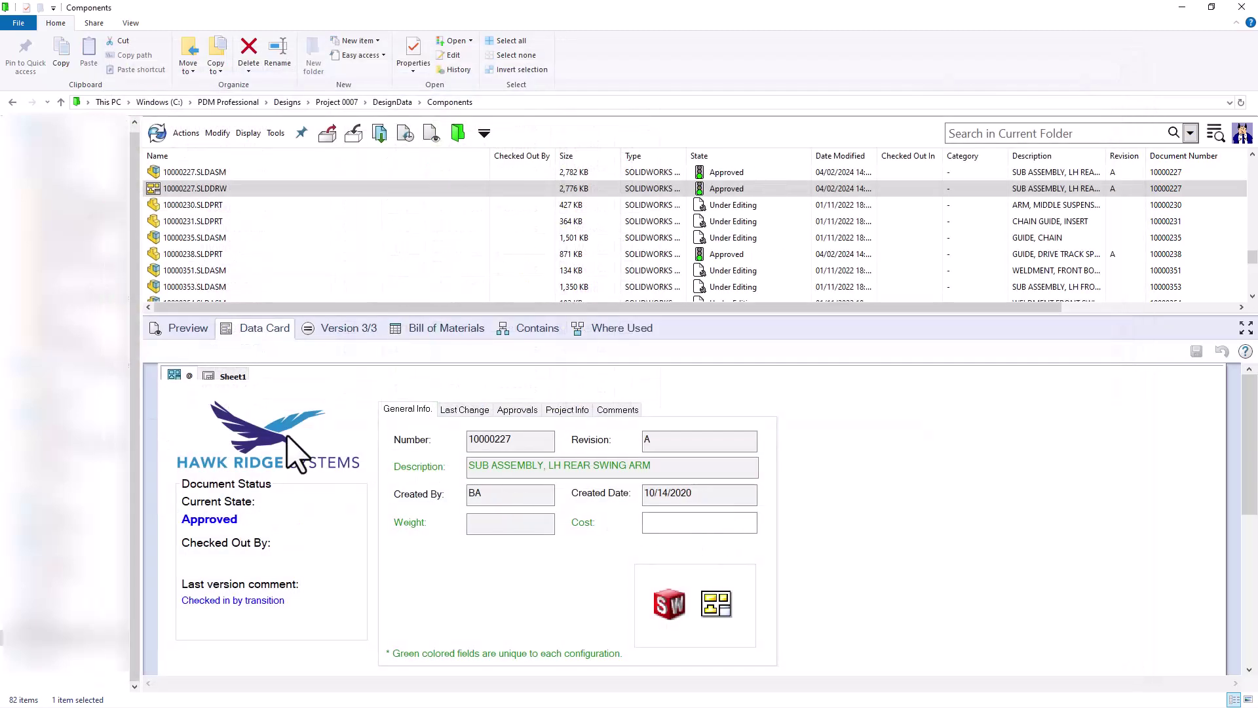
- Check the revision, checked-by and approval date fields on the data card of drawing 10000227.SLDDRW
double_click(669, 442)
click(518, 409)
drag(523, 442, 467, 454)
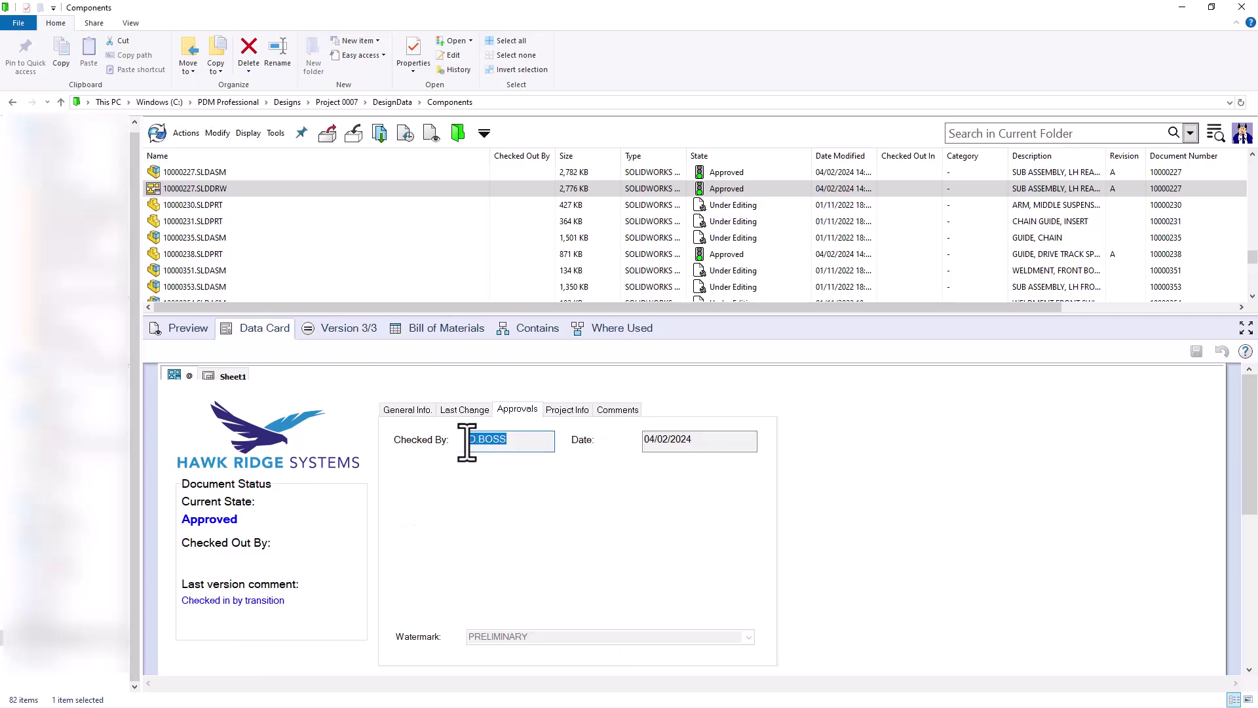
drag(721, 441, 632, 441)
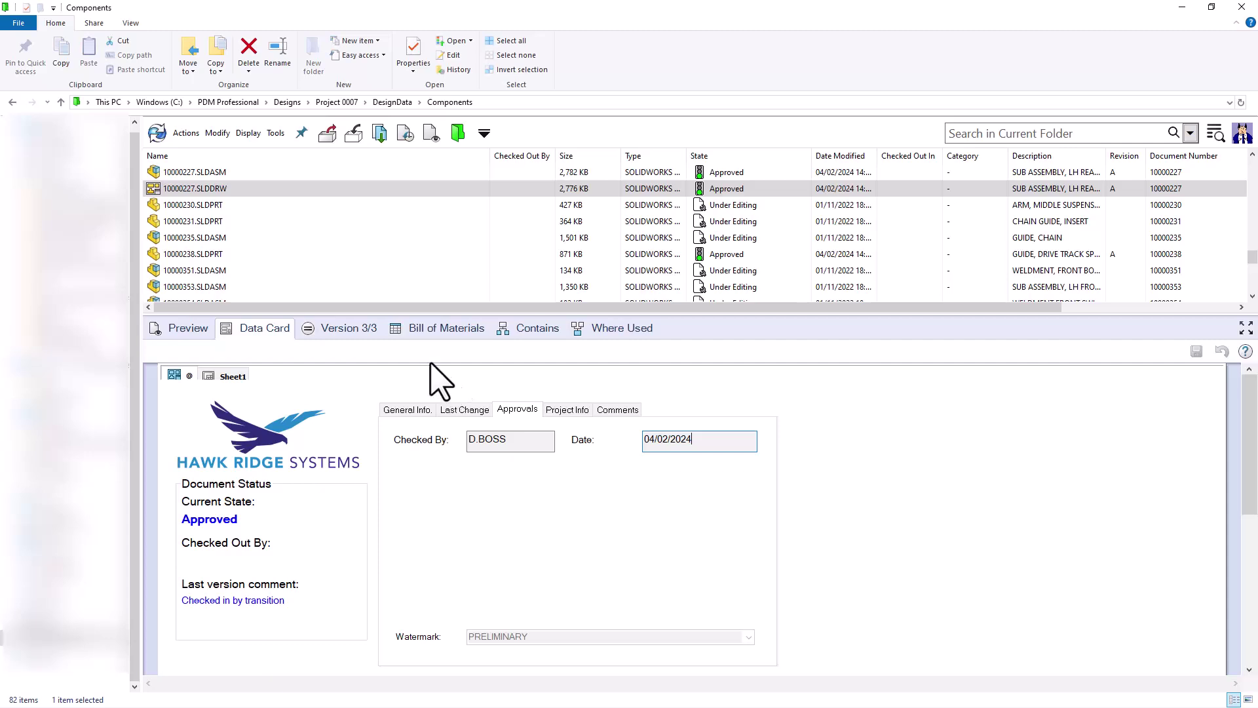
- Open the vault's PDF folder and preview the converted file 10000227_A.pdf
click(160, 135)
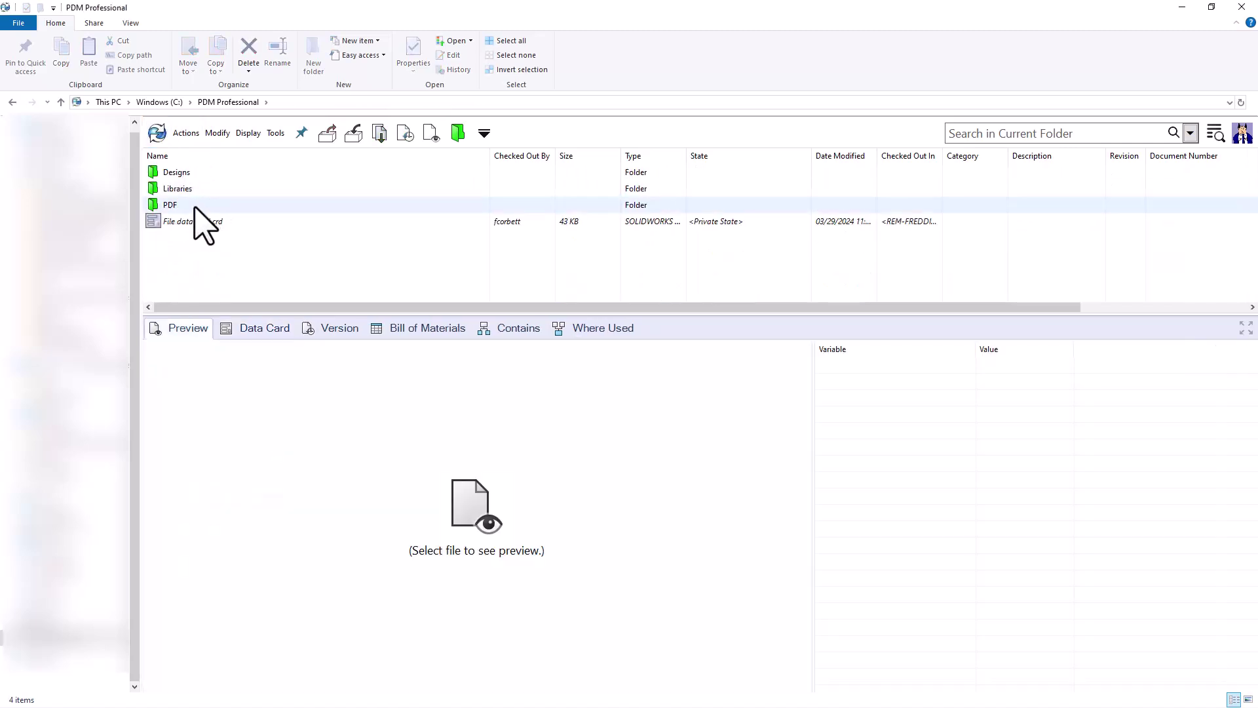
click(194, 207)
double_click(194, 207)
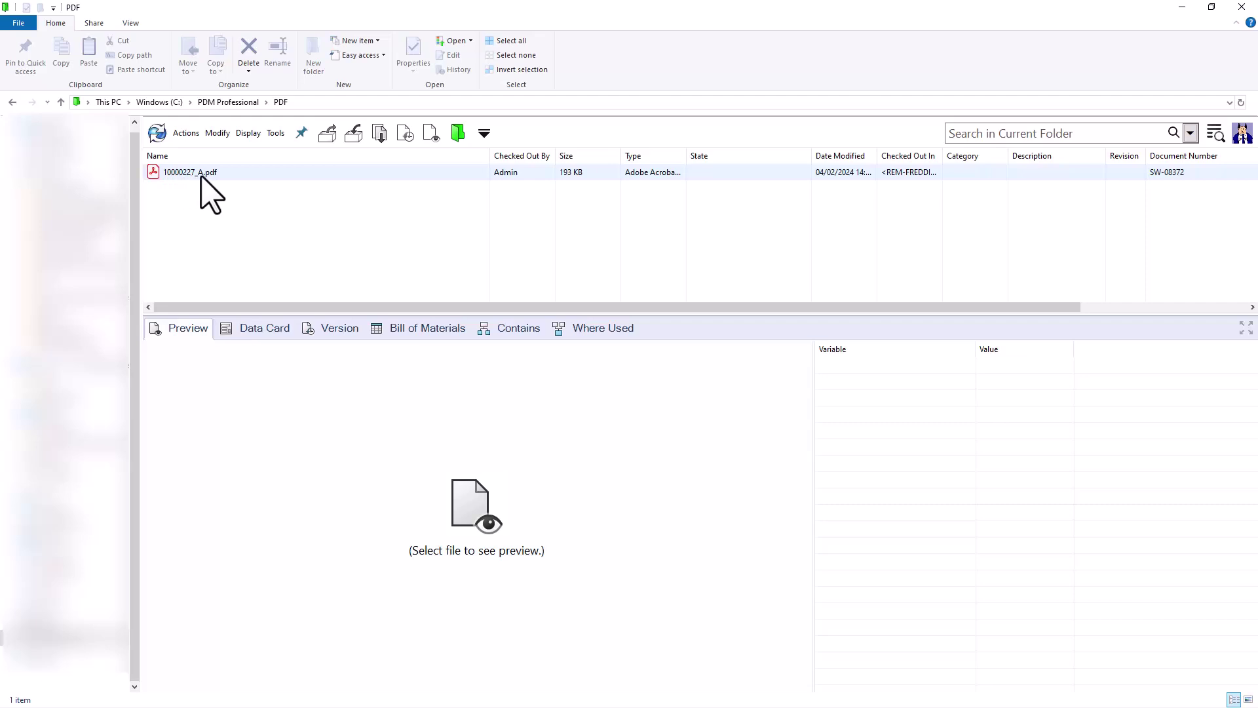
click(201, 175)
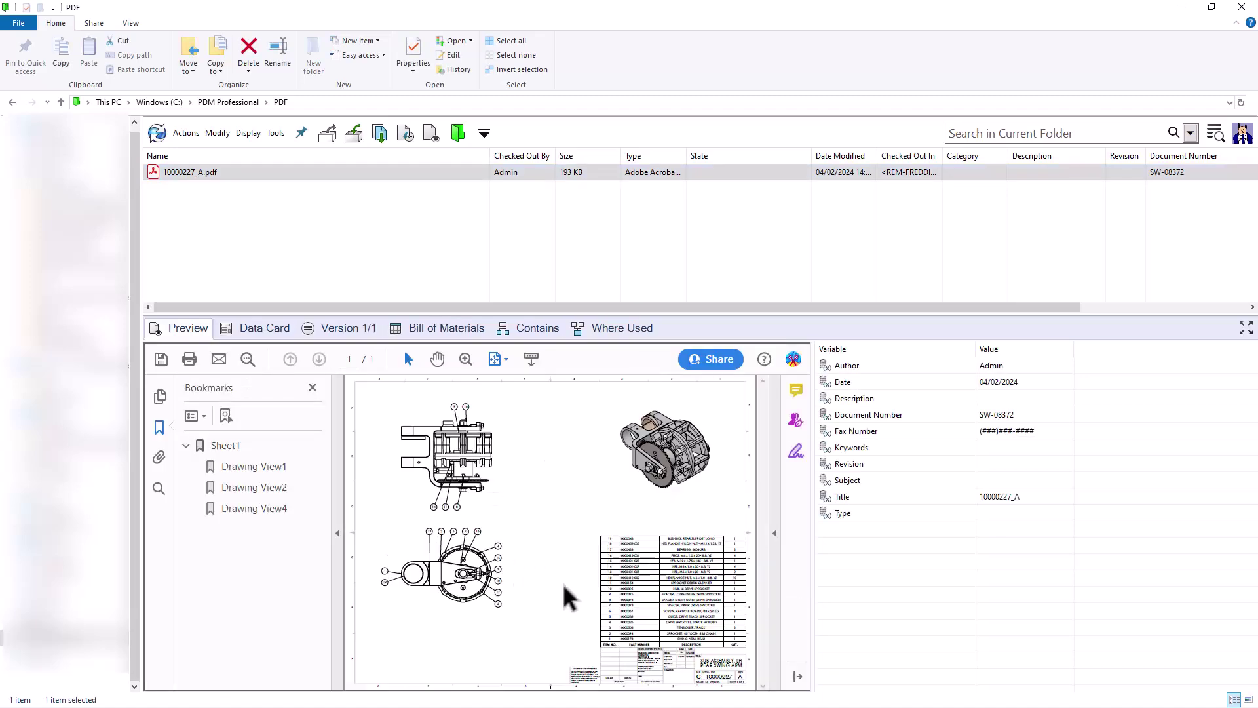
- Examine the title block of the PDF preview for the checked-by name, approval date and revision
ctrl+scroll(720, 655, up, 5)
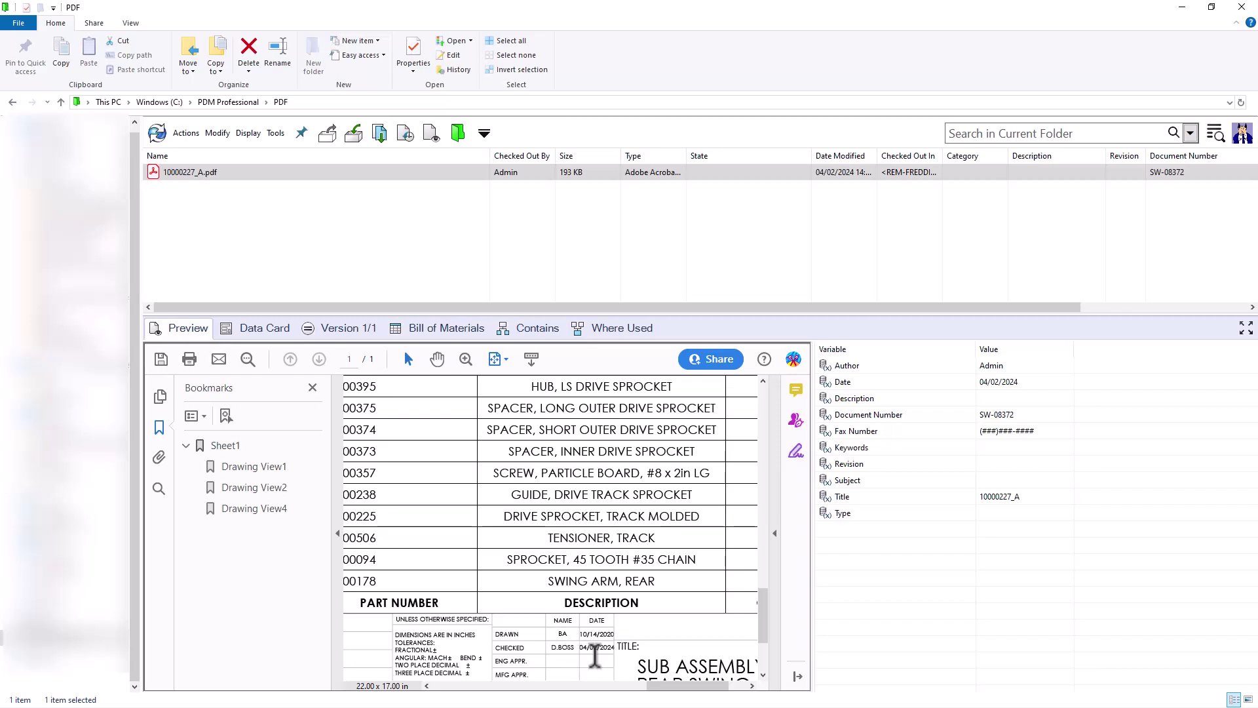
drag(668, 685, 736, 686)
scroll(770, 668, down, 3)
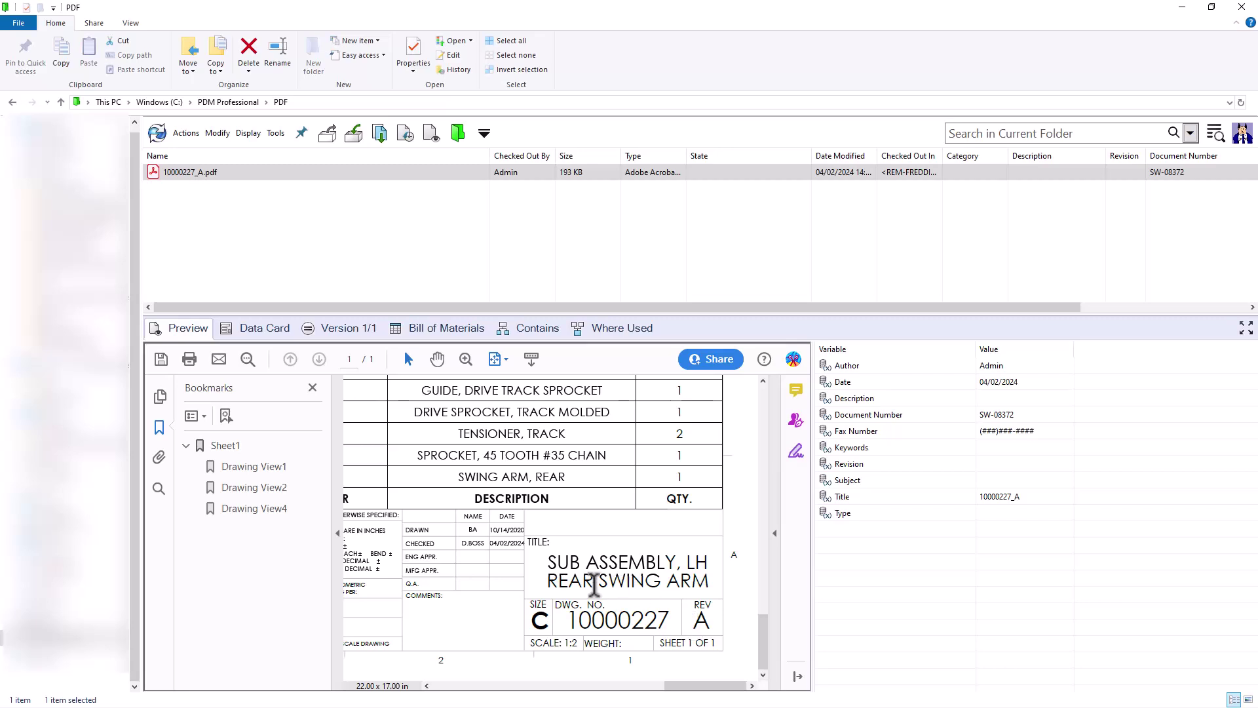
ctrl+scroll(589, 583, down, 2)
ctrl+scroll(589, 583, down, 2)
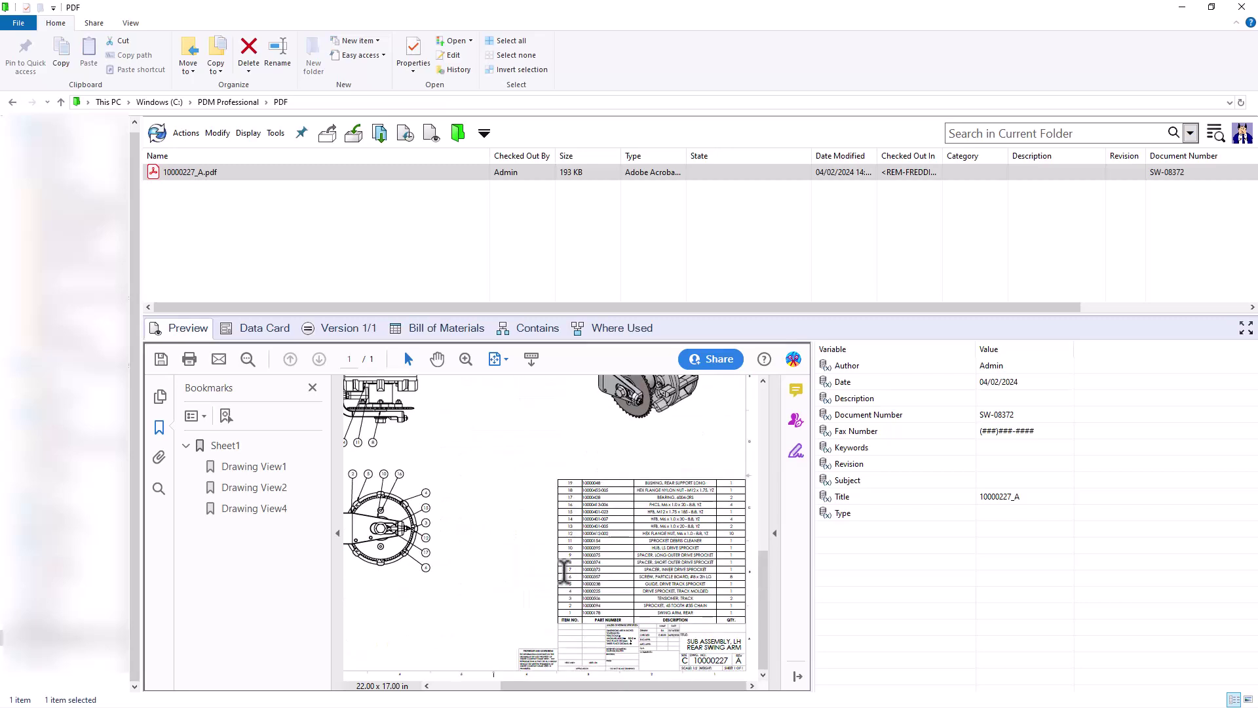